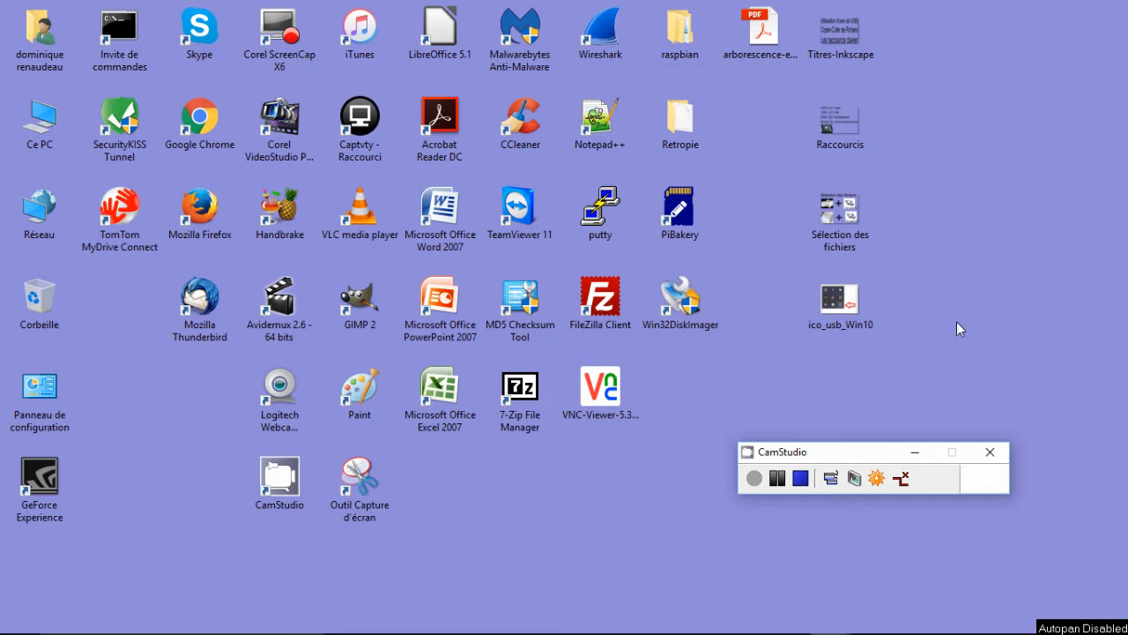
# - View the Titres-Inkscape image from the desktop and close it
pyautogui.click(835, 34)
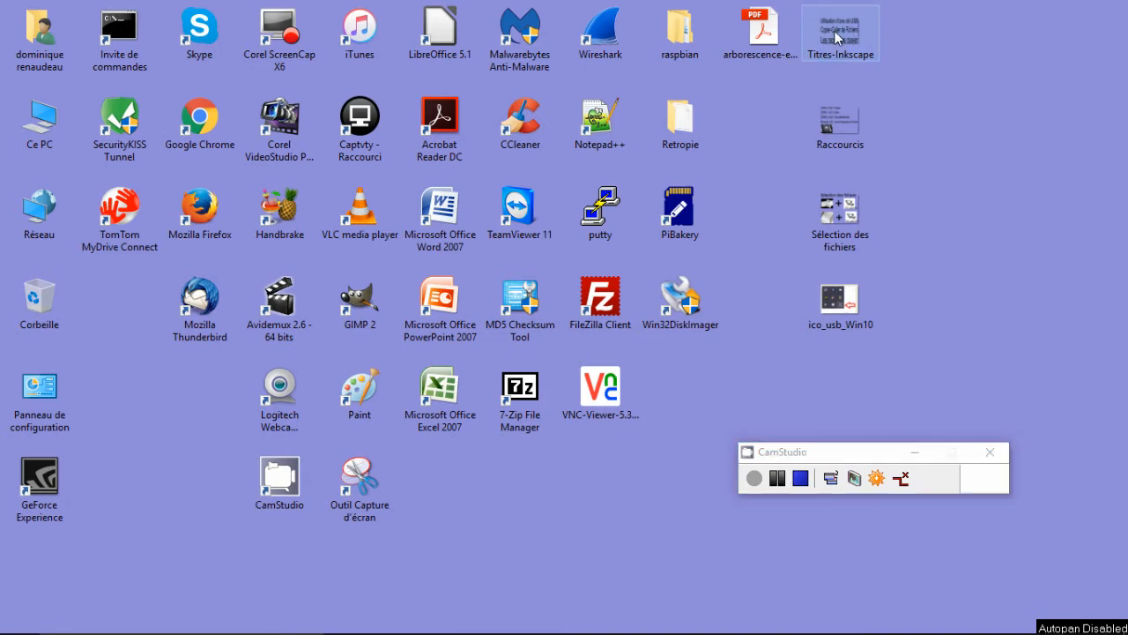
pyautogui.doubleClick(835, 35)
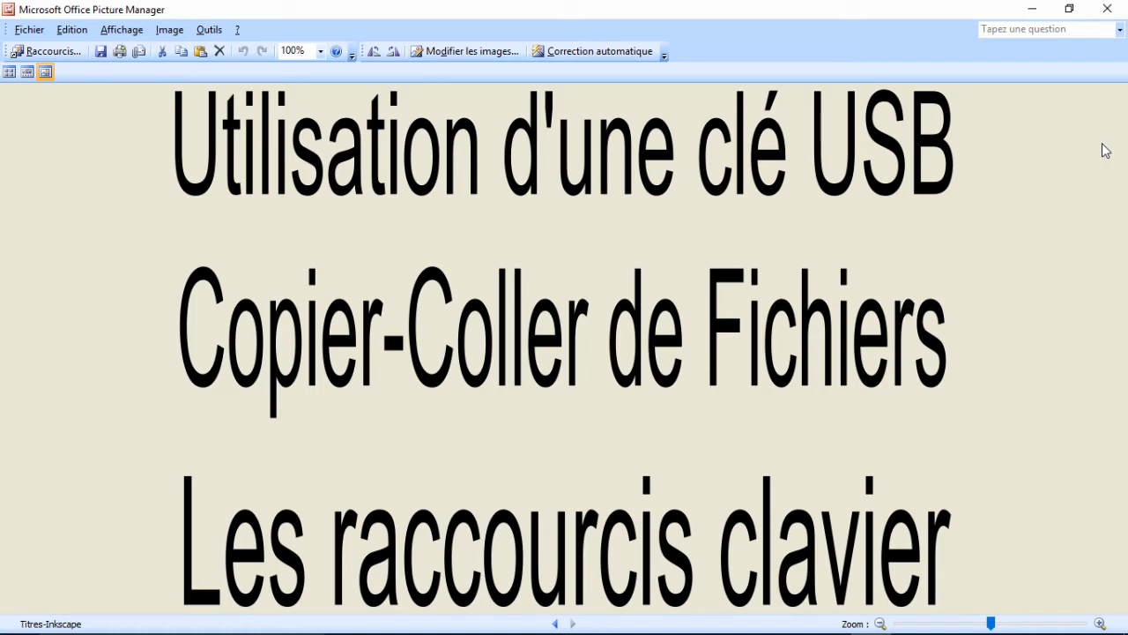
pyautogui.click(1107, 9)
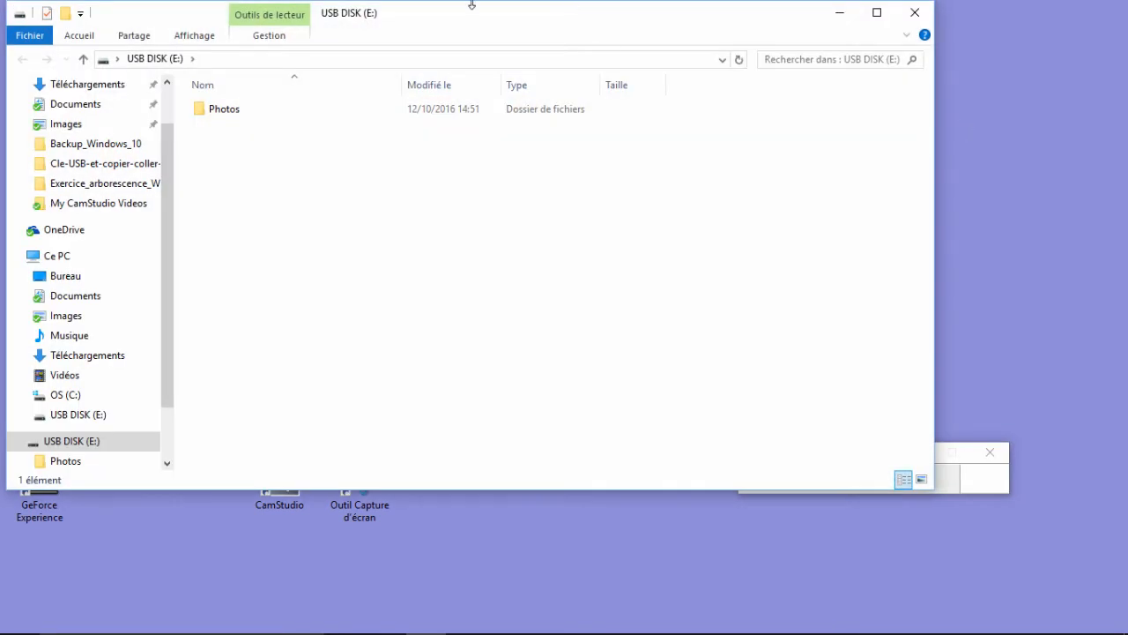
# - Move the USB DISK (E:) window fully into view on the desktop and open its Photos folder
pyautogui.moveTo(416, 22); pyautogui.dragTo(468, 55)
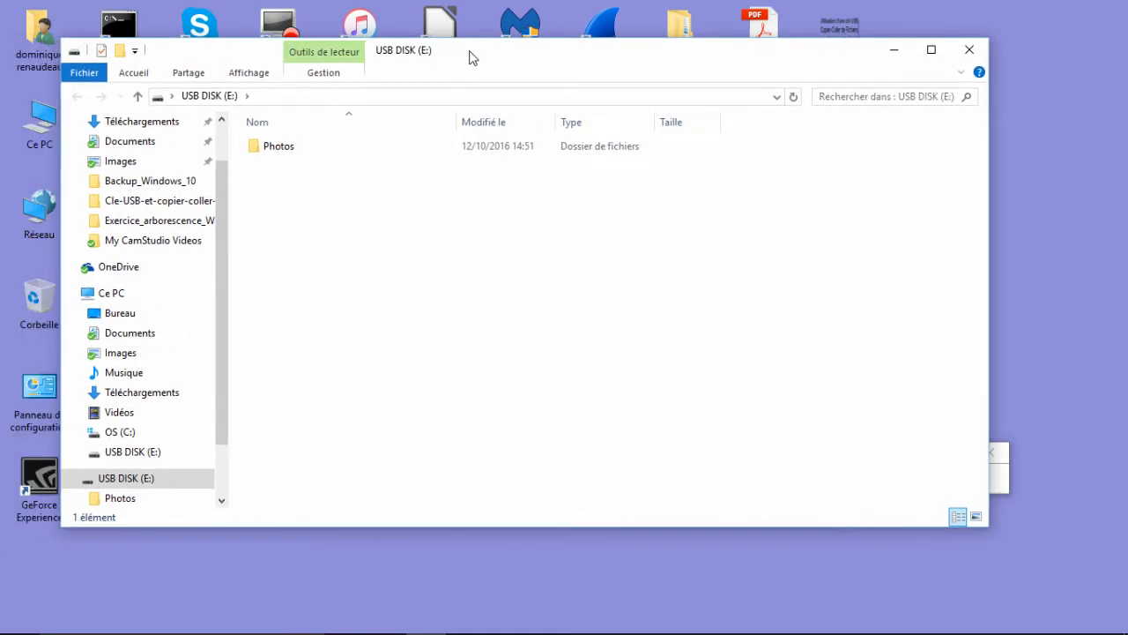
pyautogui.click(274, 151)
pyautogui.doubleClick(274, 151)
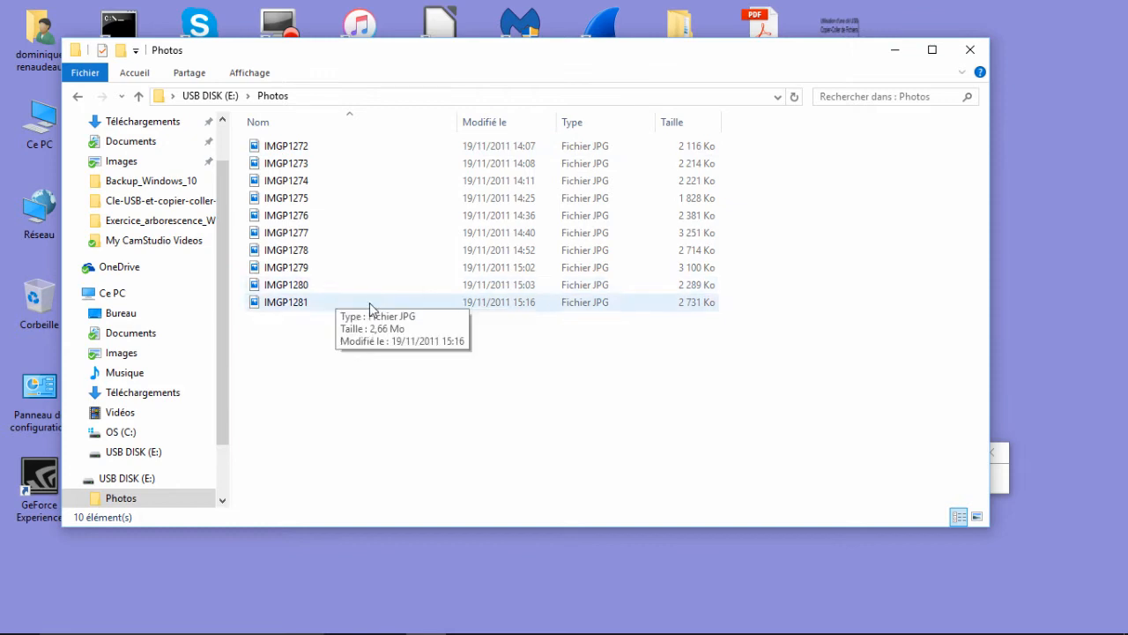
# - Try the small icons, medium icons and list layouts on the Photos folder
pyautogui.click(250, 73)
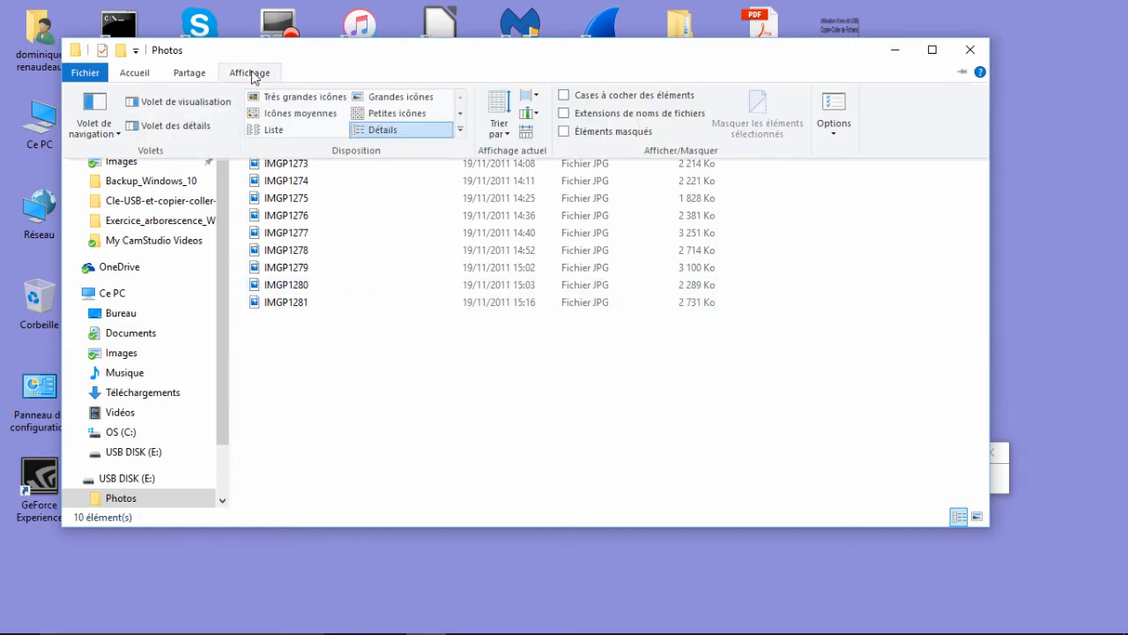
pyautogui.click(388, 118)
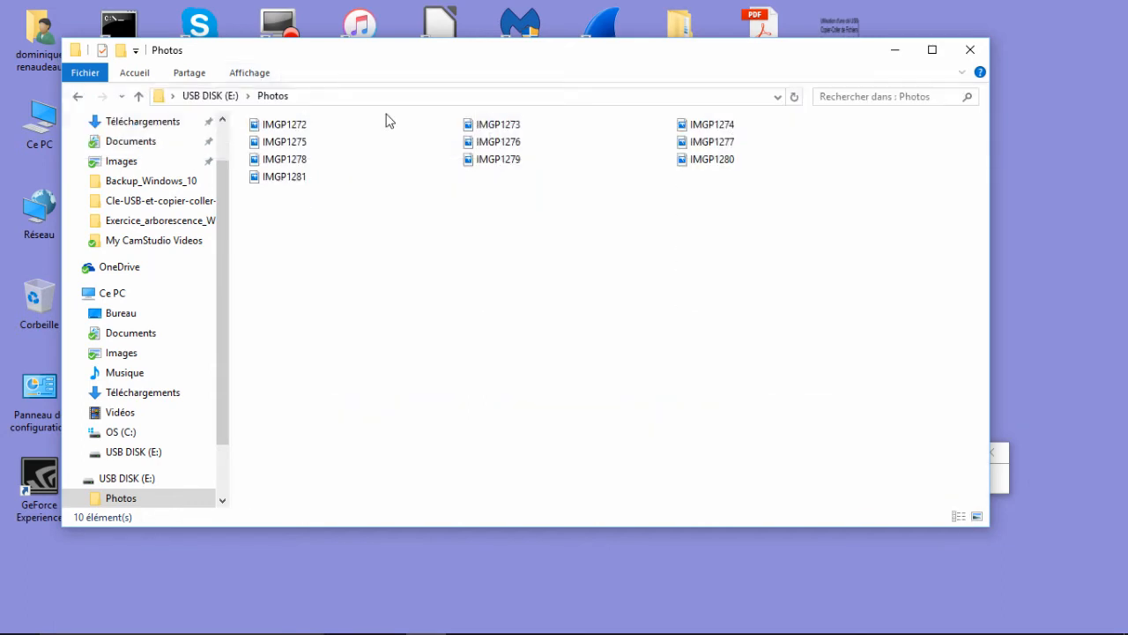
pyautogui.click(245, 75)
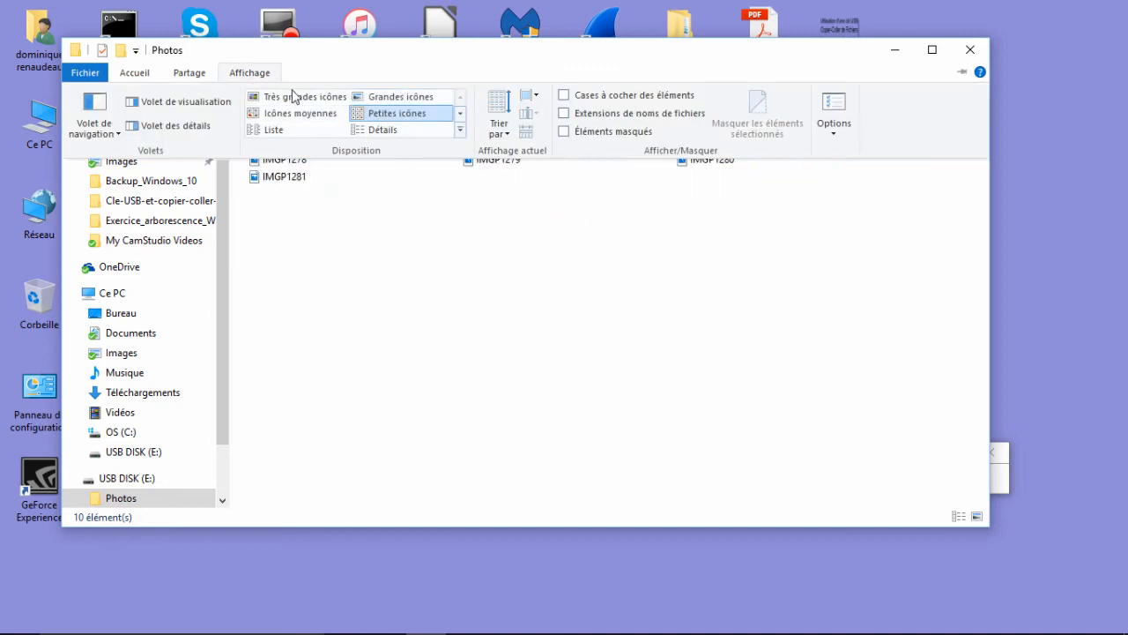
pyautogui.click(293, 117)
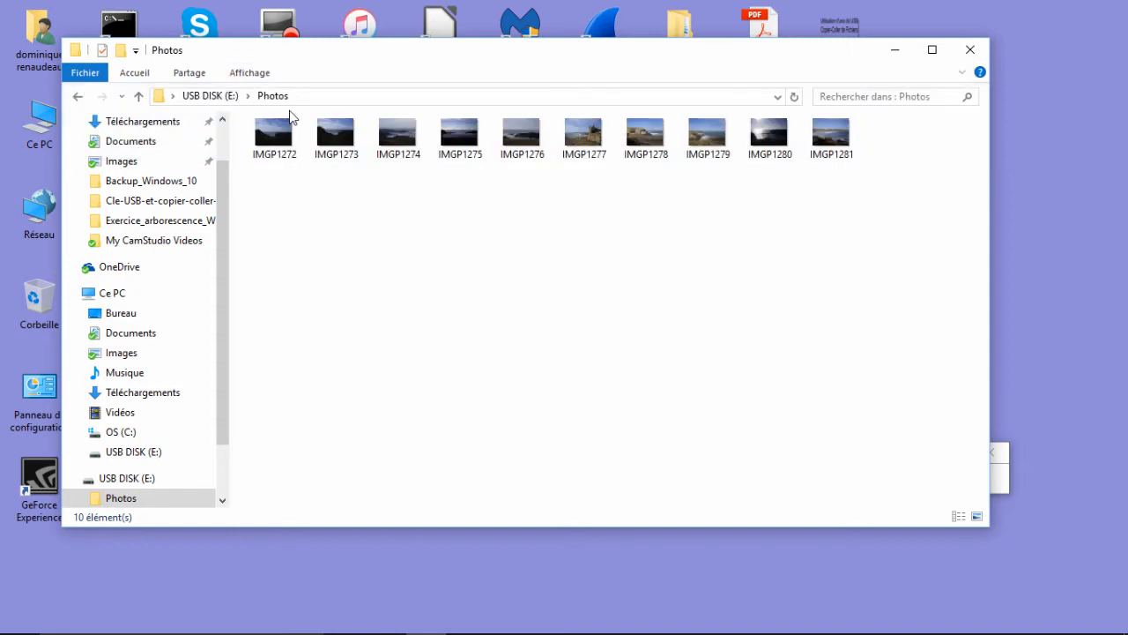
pyautogui.click(251, 73)
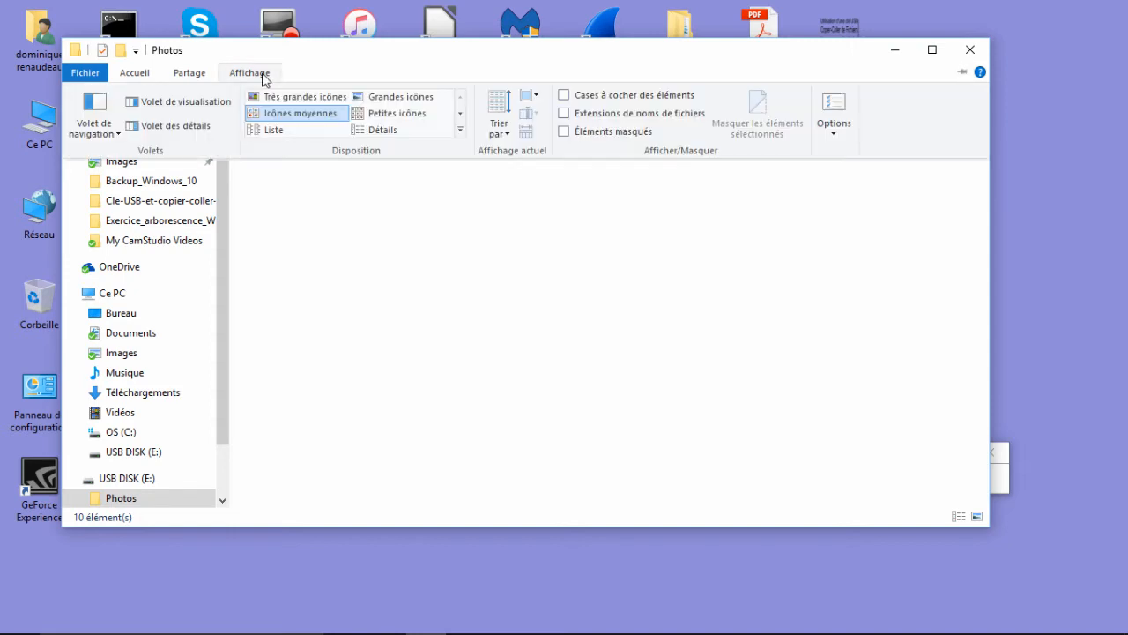
pyautogui.click(266, 132)
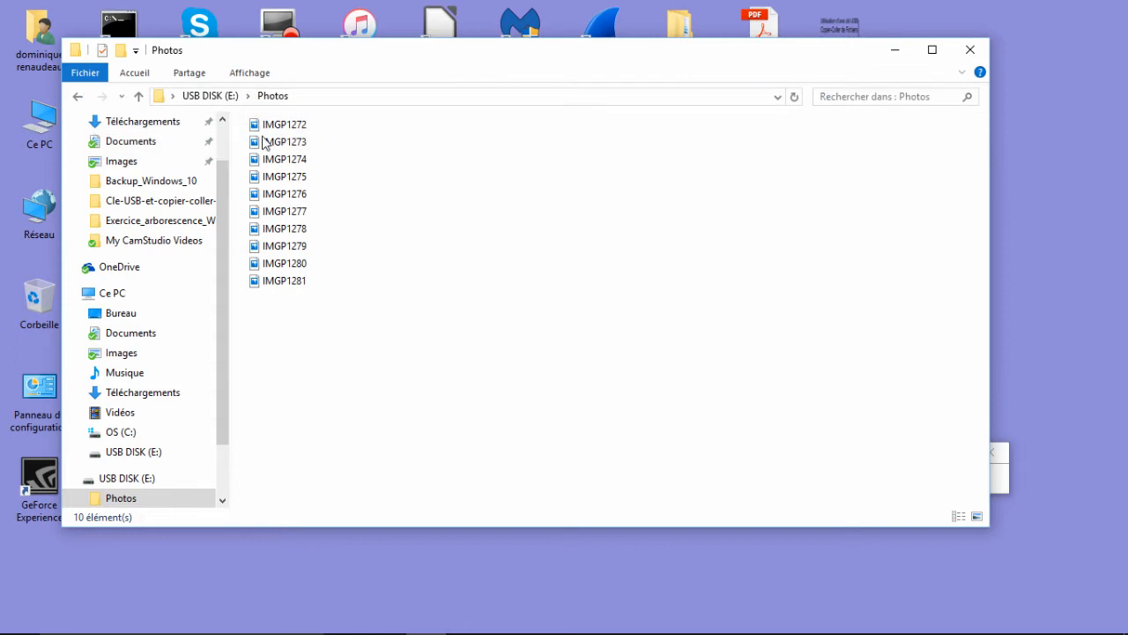
# - Display the photos as large icons and dock the Photos window to the right half of the screen
pyautogui.click(248, 74)
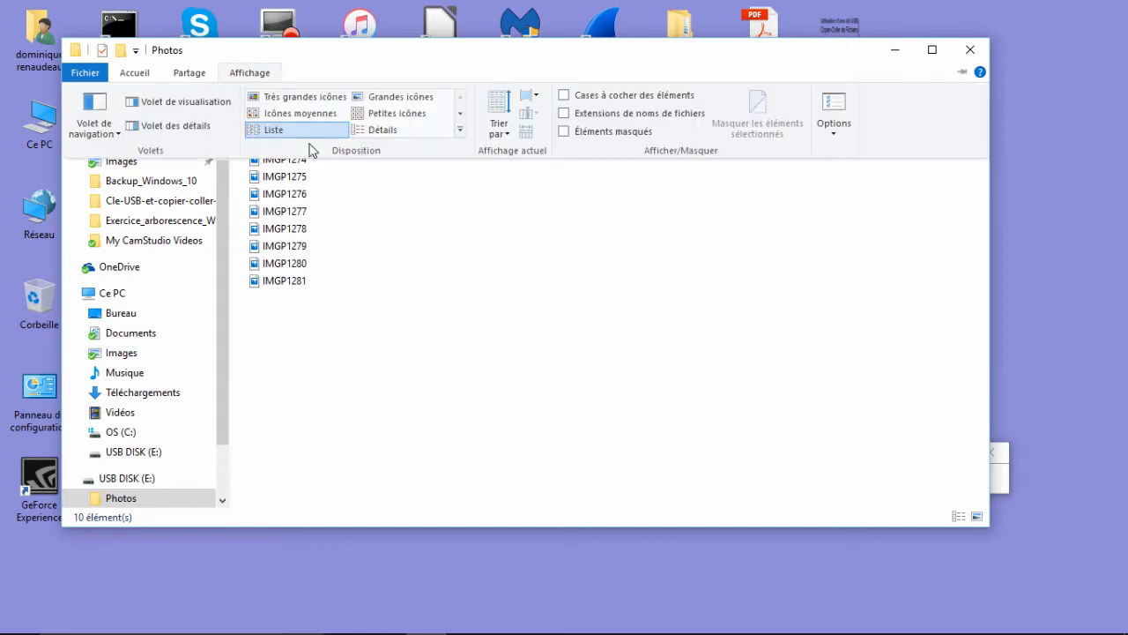
pyautogui.click(401, 98)
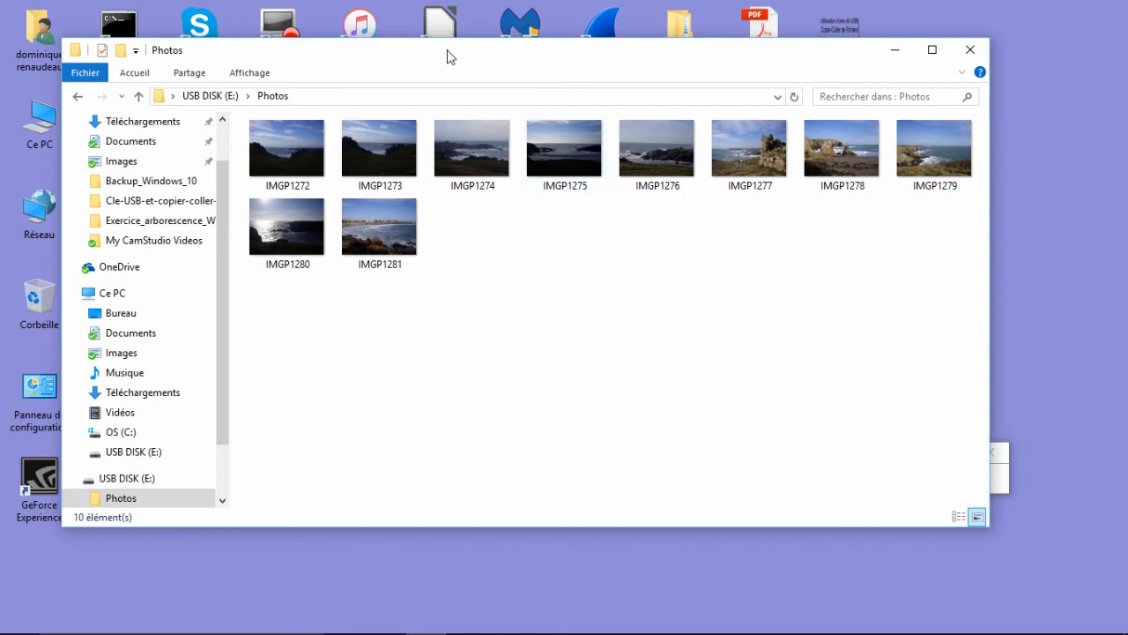
pyautogui.moveTo(426, 55); pyautogui.dragTo(1126, 132)
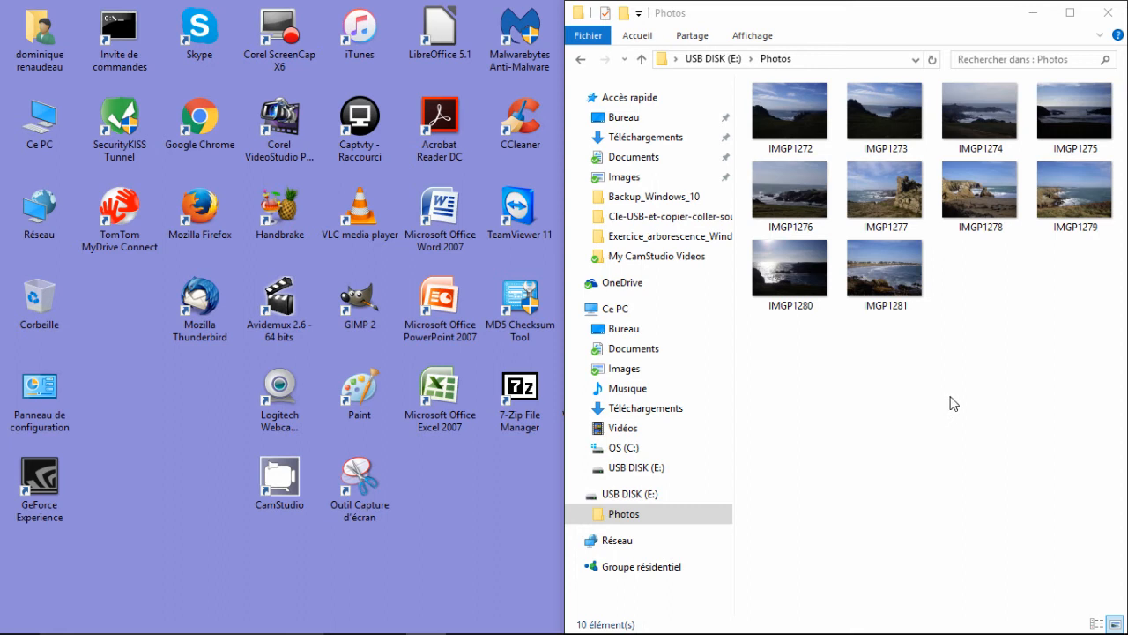
# - Try docking the Photos window to the left half and maximizing it, and dock it back on the right half
pyautogui.moveTo(876, 23); pyautogui.dragTo(3, 121)
pyautogui.moveTo(315, 20); pyautogui.dragTo(796, 5)
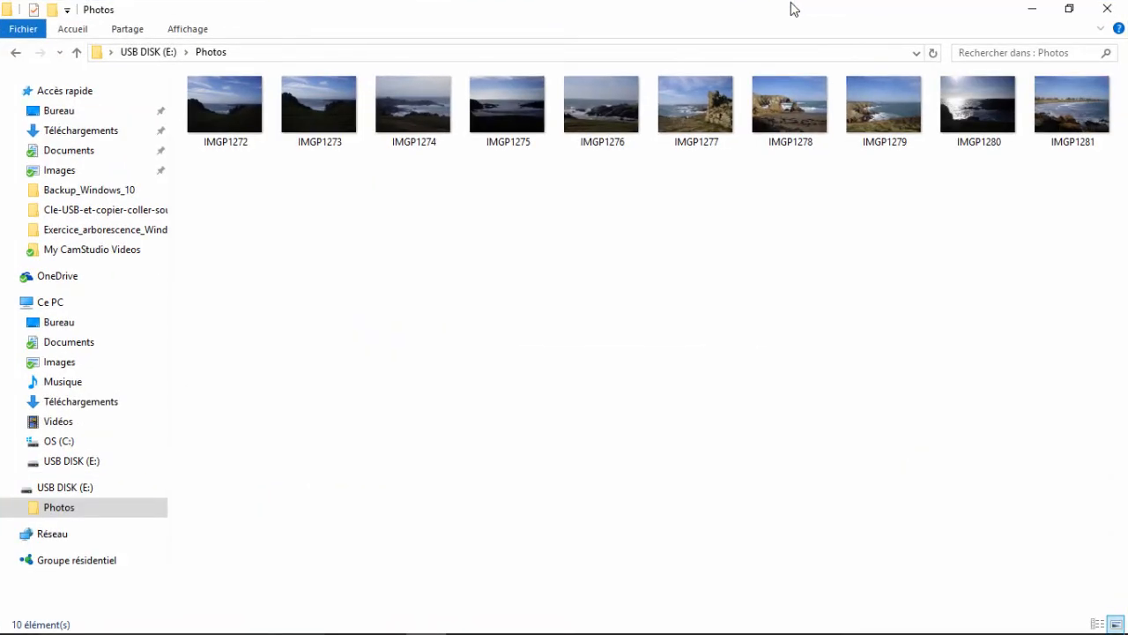
pyautogui.moveTo(624, 19); pyautogui.dragTo(1126, 176)
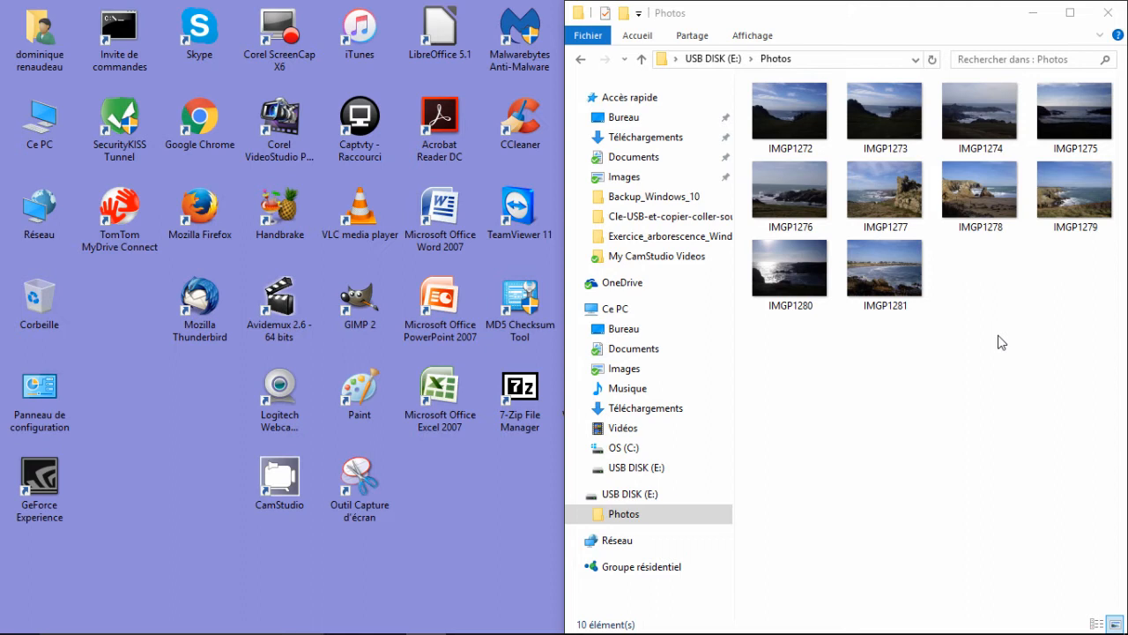
# - Open the local Images folder inside the personal user folder and dock its window to the left half of the screen
pyautogui.doubleClick(41, 40)
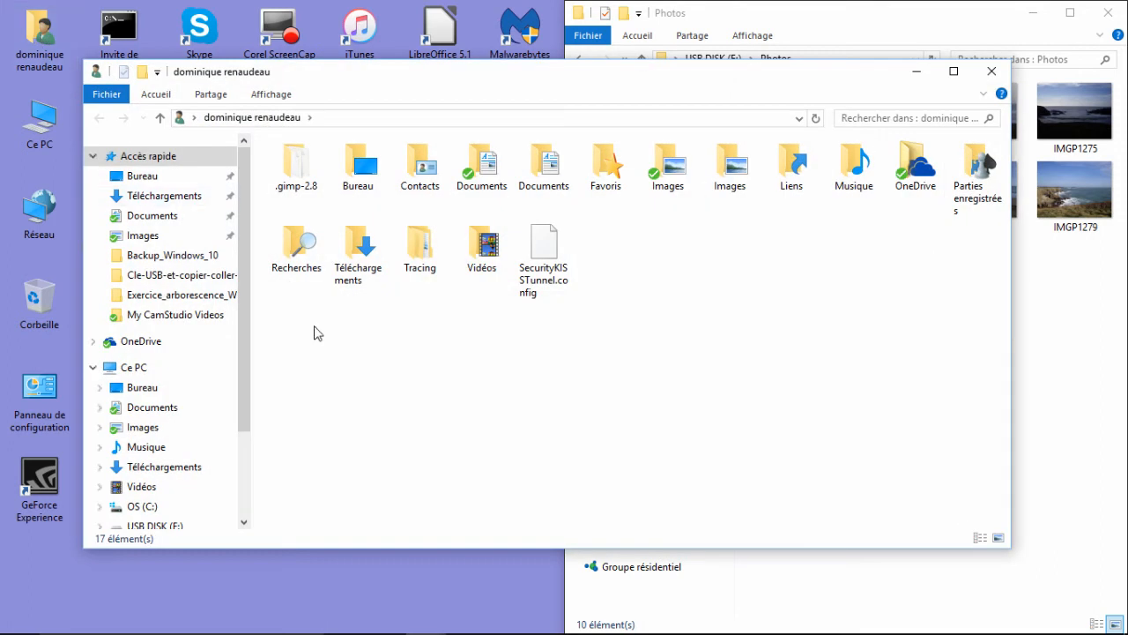
pyautogui.doubleClick(730, 165)
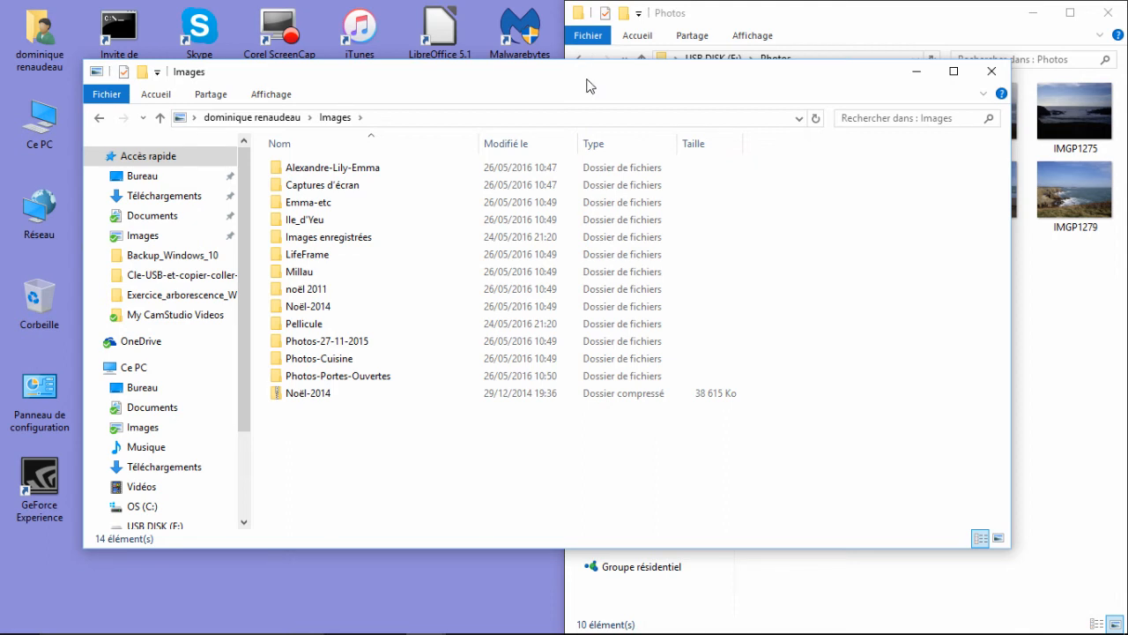
pyautogui.moveTo(590, 86); pyautogui.dragTo(1, 58)
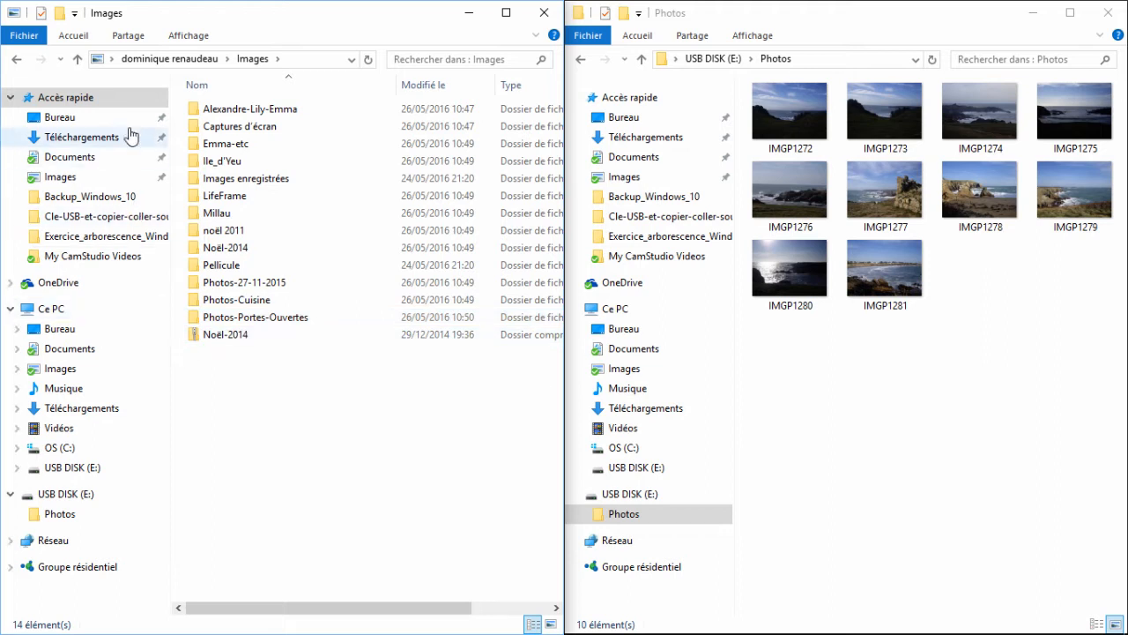
# - Pin the user folder's local Images folder to Quick access and open it from there
pyautogui.click(163, 59)
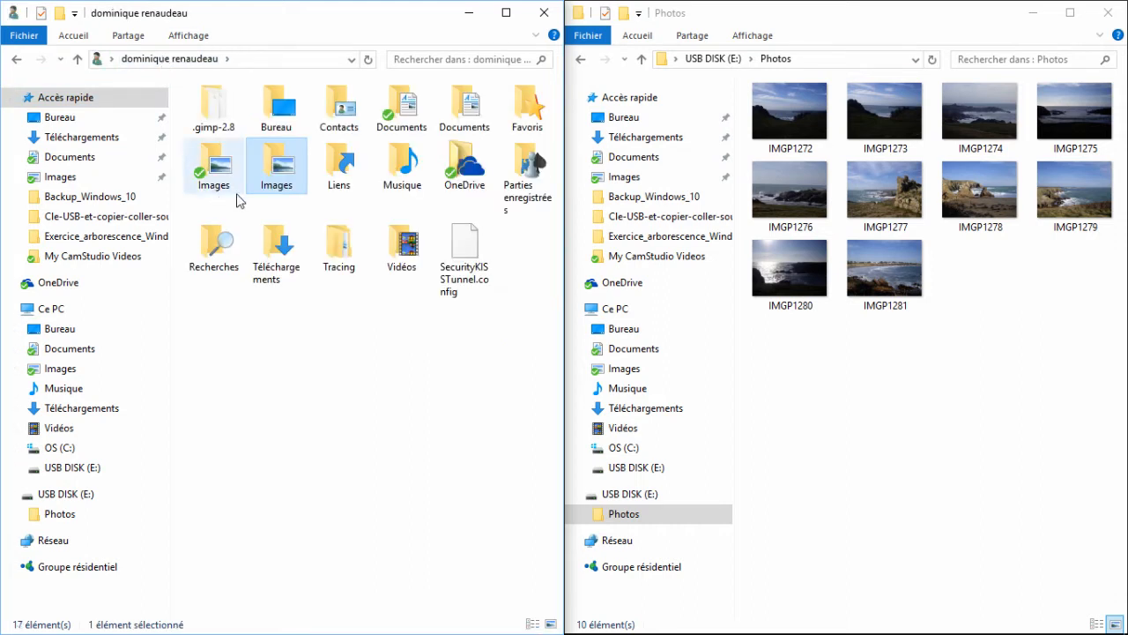
pyautogui.rightClick(279, 171)
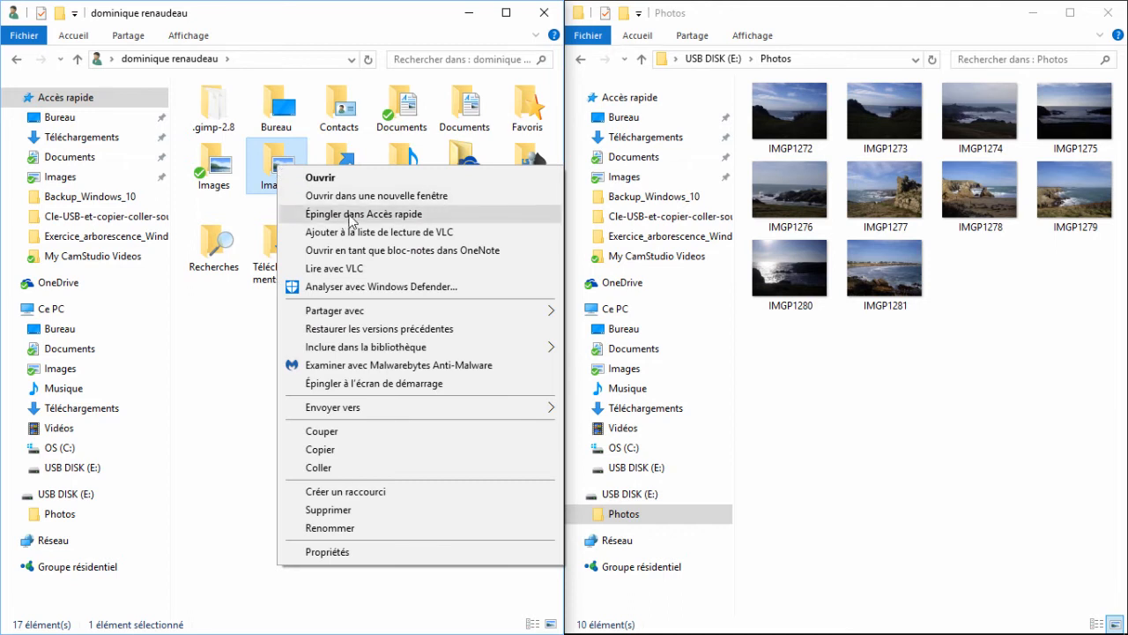
pyautogui.click(353, 214)
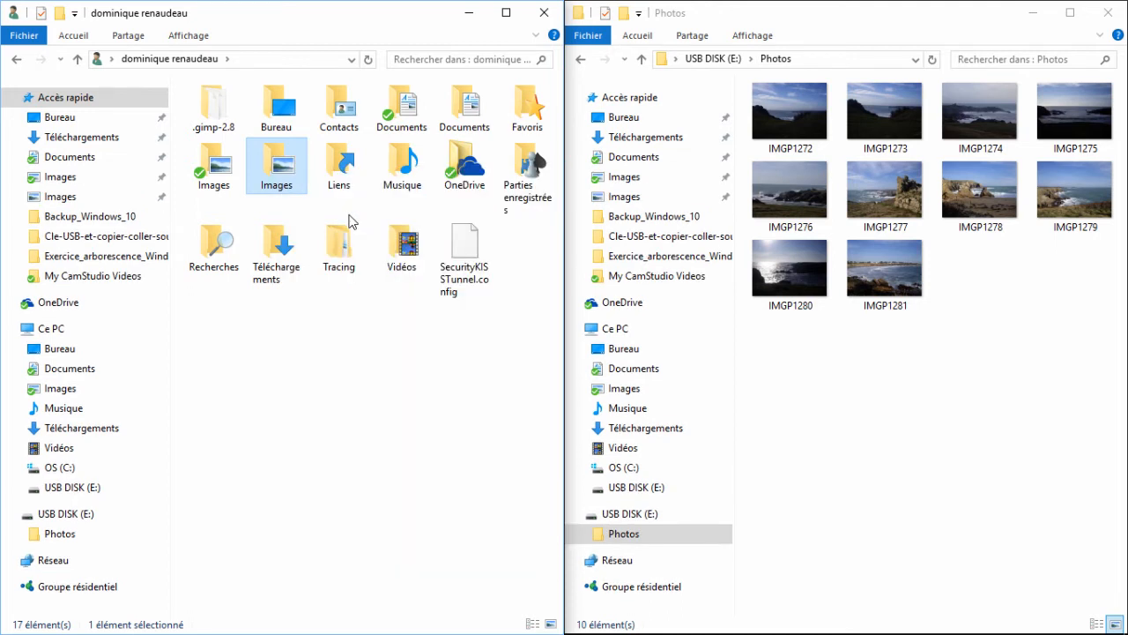
pyautogui.click(79, 199)
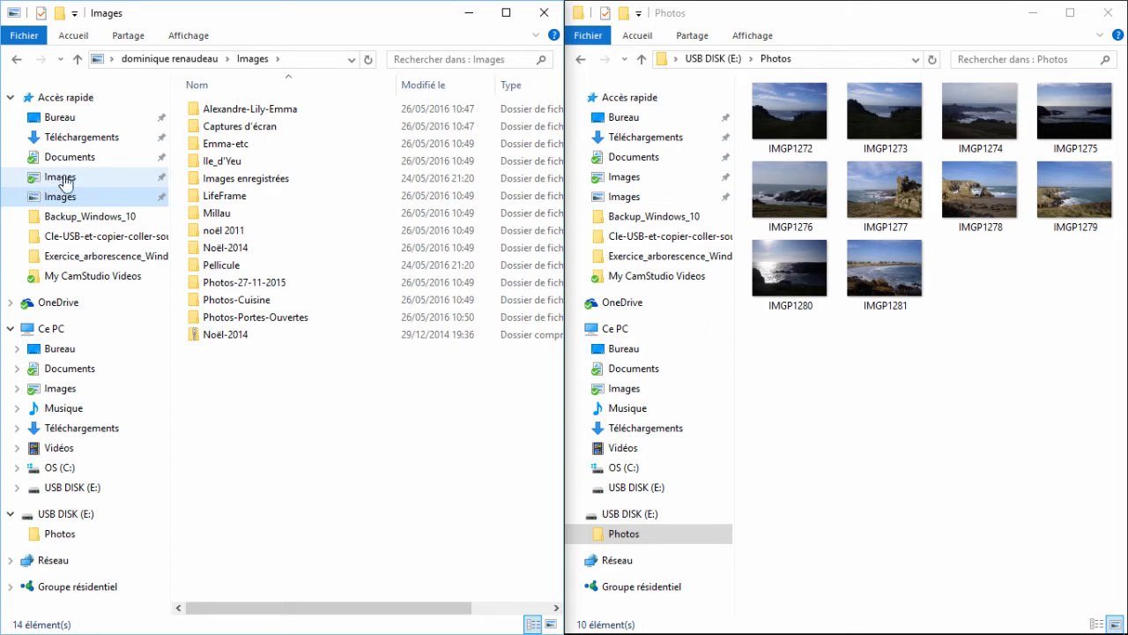
pyautogui.click(78, 197)
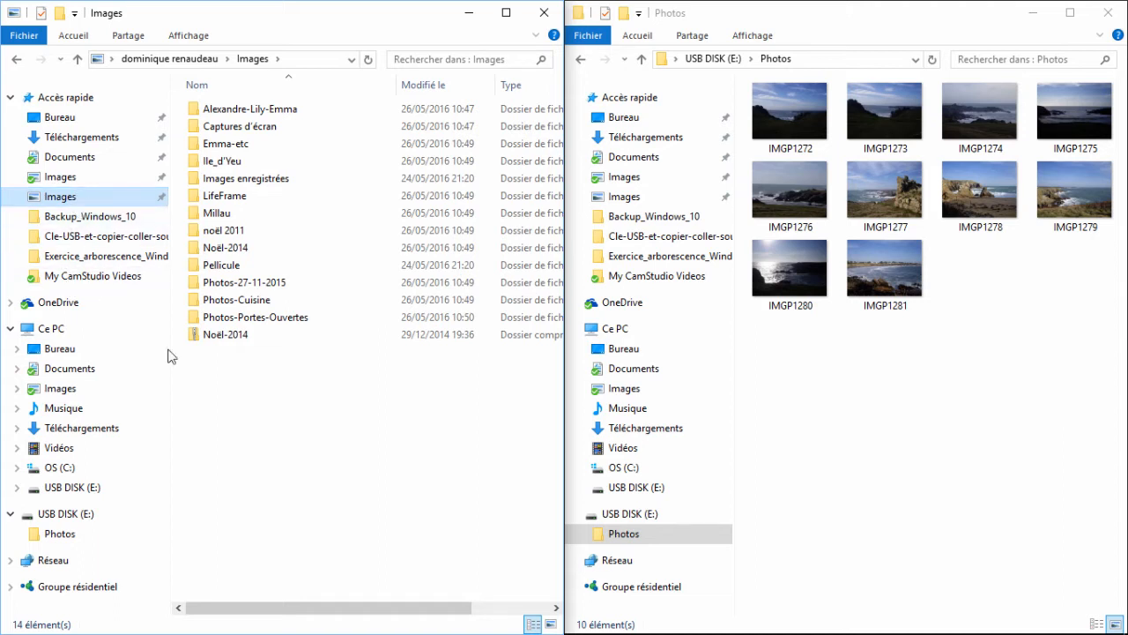
# - Create a new folder named Exemple in the Images folder
pyautogui.rightClick(215, 397)
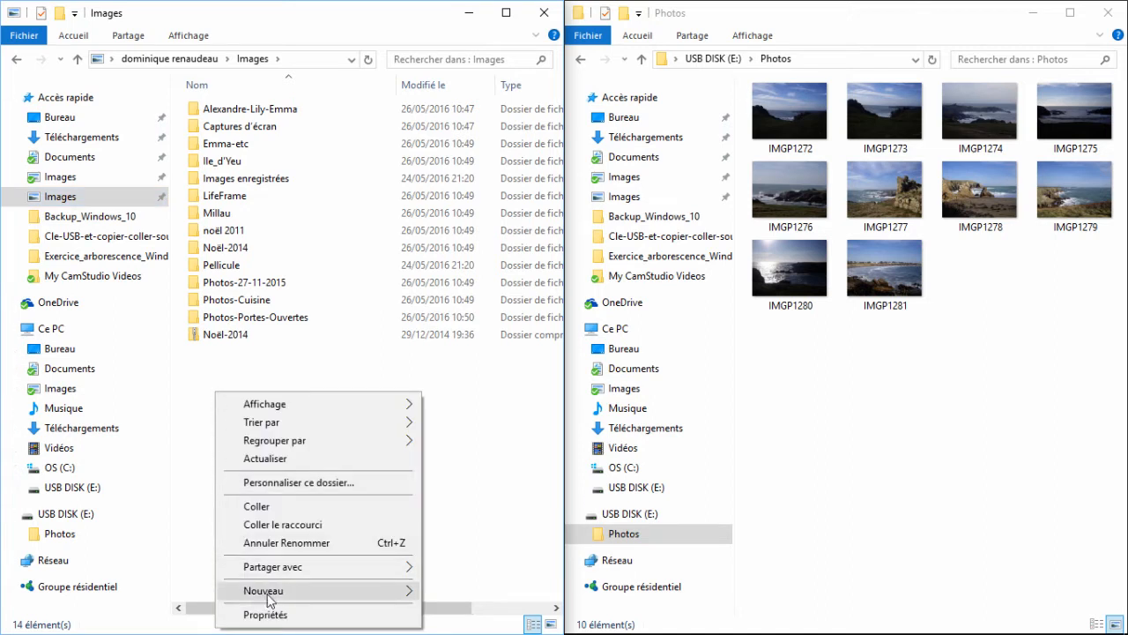
pyautogui.moveTo(268, 595)
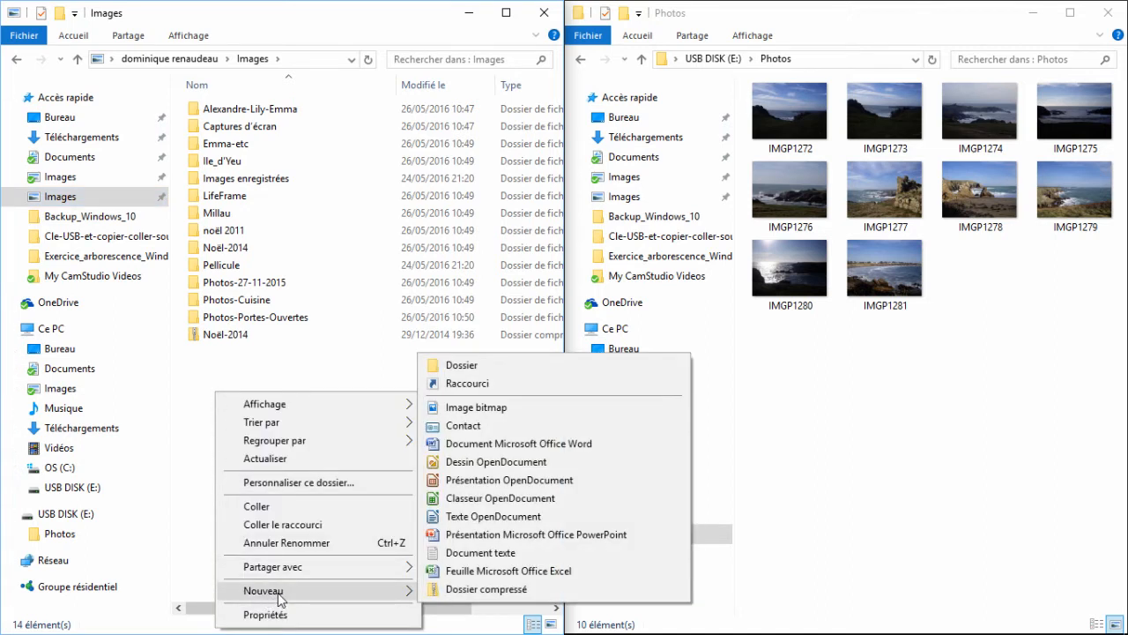
pyautogui.click(470, 369)
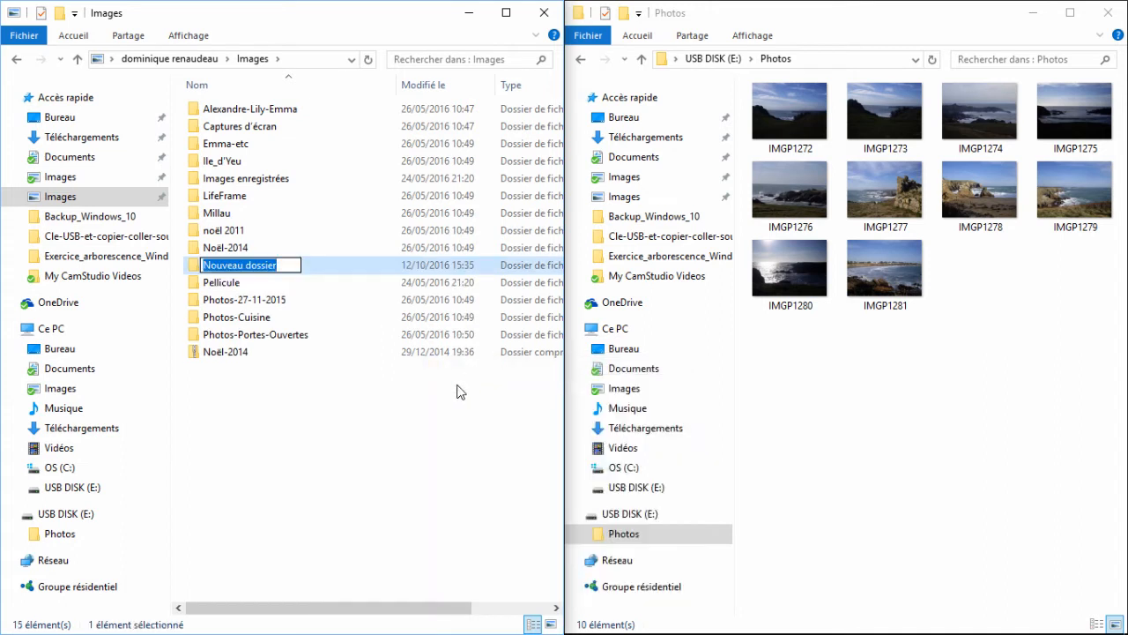
pyautogui.write('Ex')
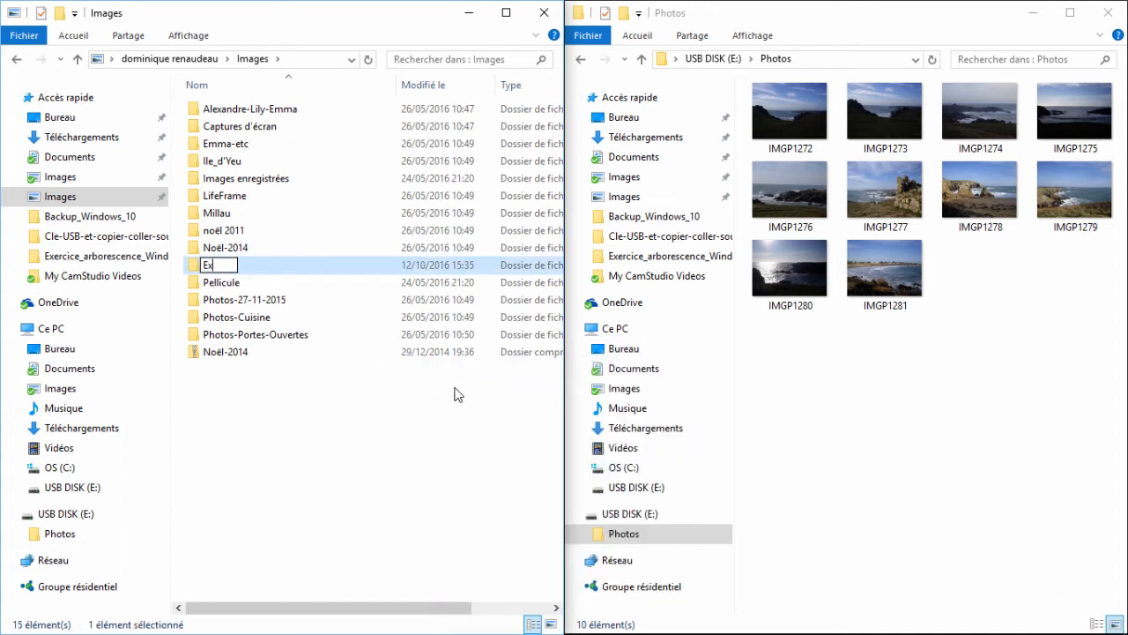
pyautogui.write('emple')
pyautogui.press('Return')
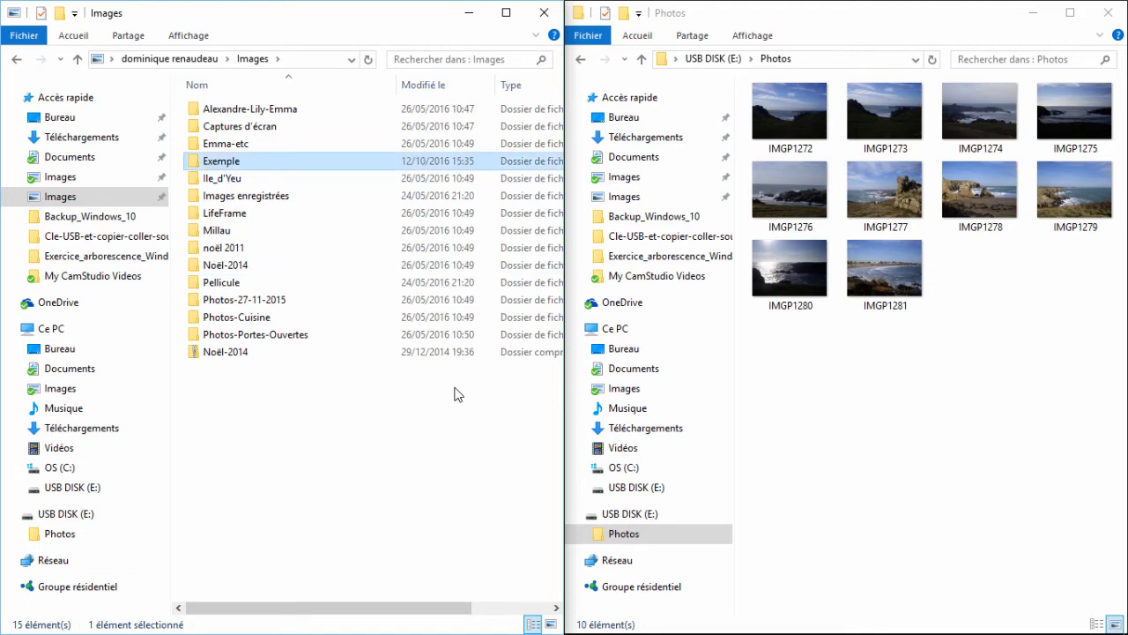
# - Check where the ribbon's New folder command is, and open the Exemple folder
pyautogui.click(76, 37)
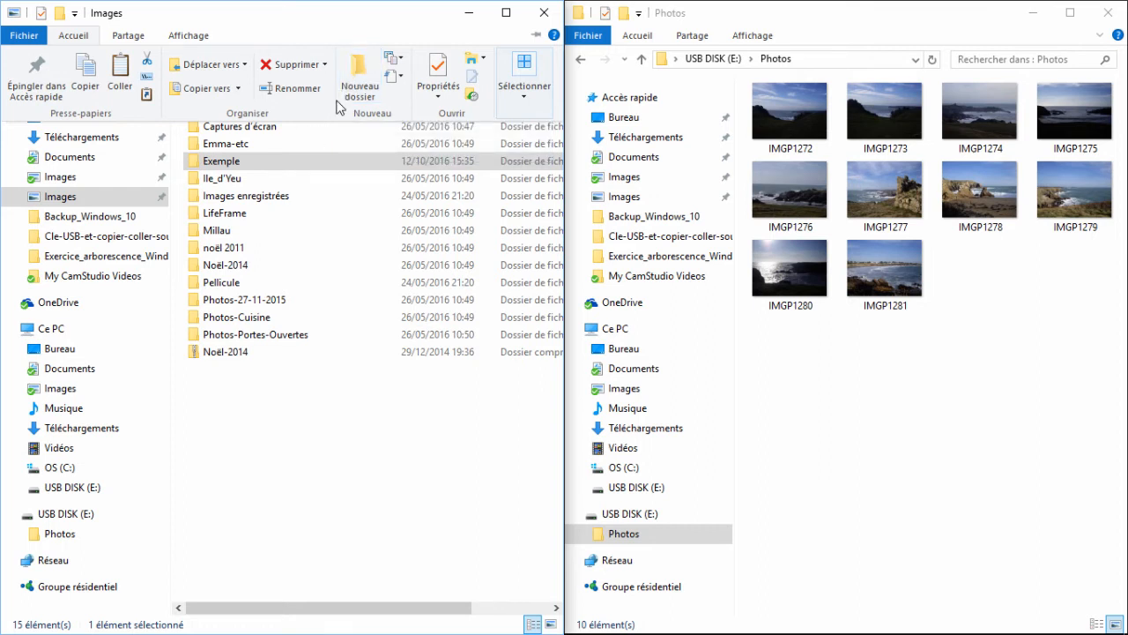
pyautogui.click(245, 170)
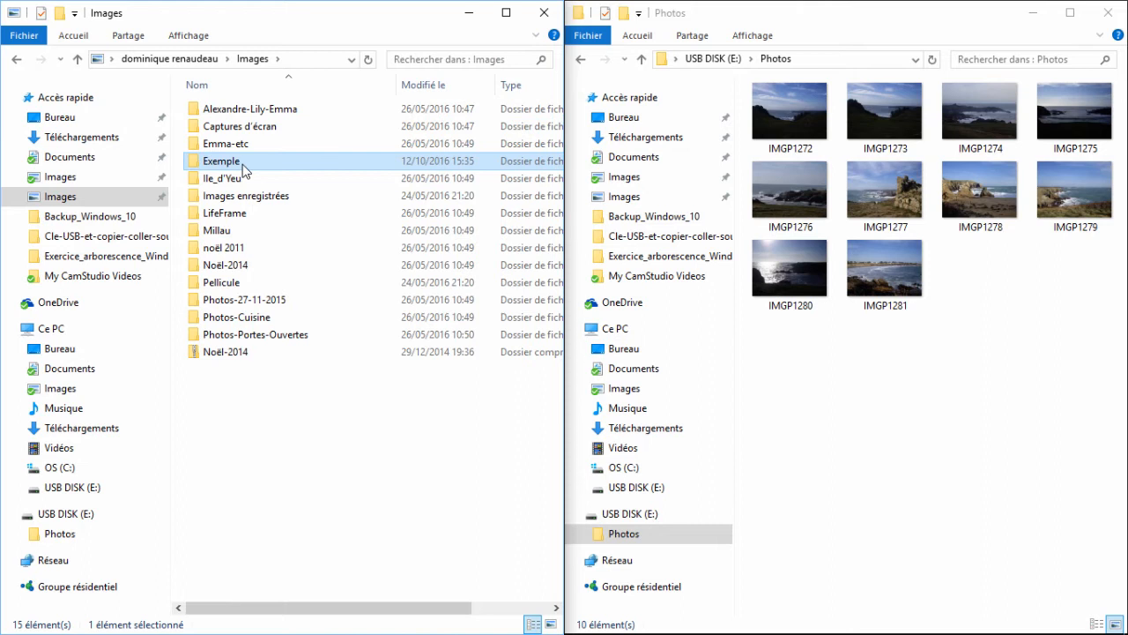
pyautogui.doubleClick(227, 166)
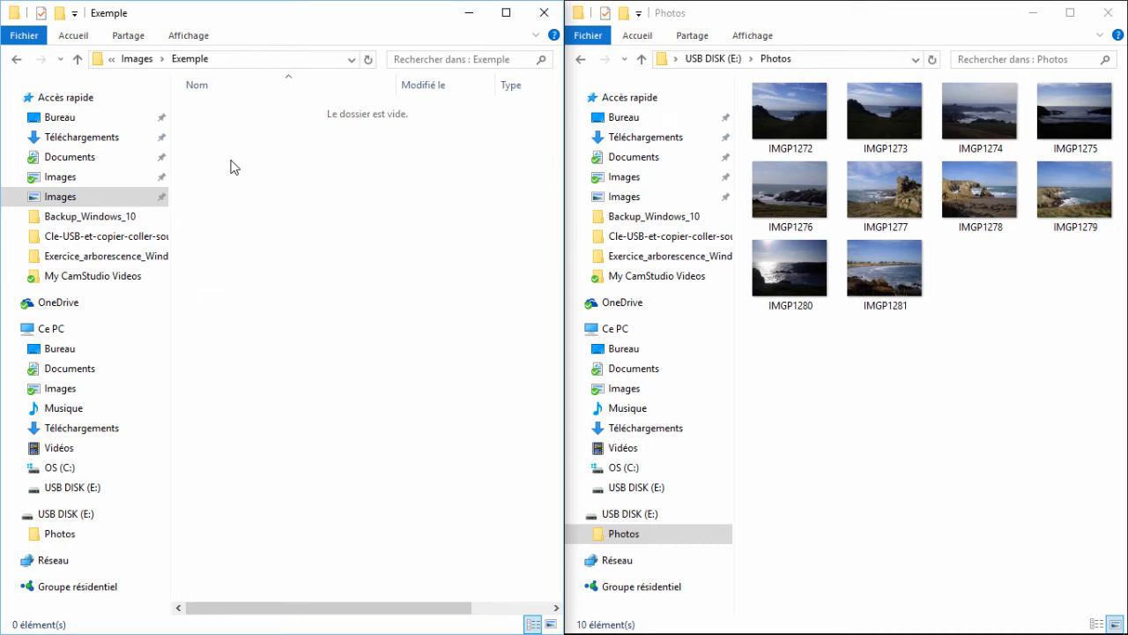
# - Copy all the photos from the USB drive's Photos folder into the Exemple folder
pyautogui.click(974, 300)
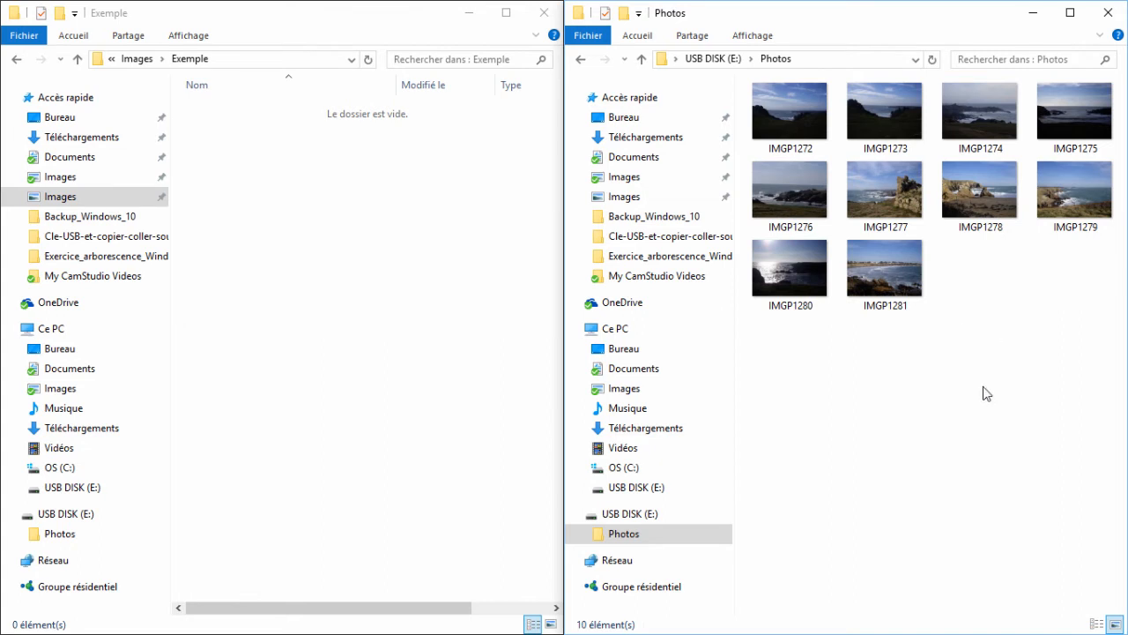
pyautogui.hotkey('ctrl', 'a')
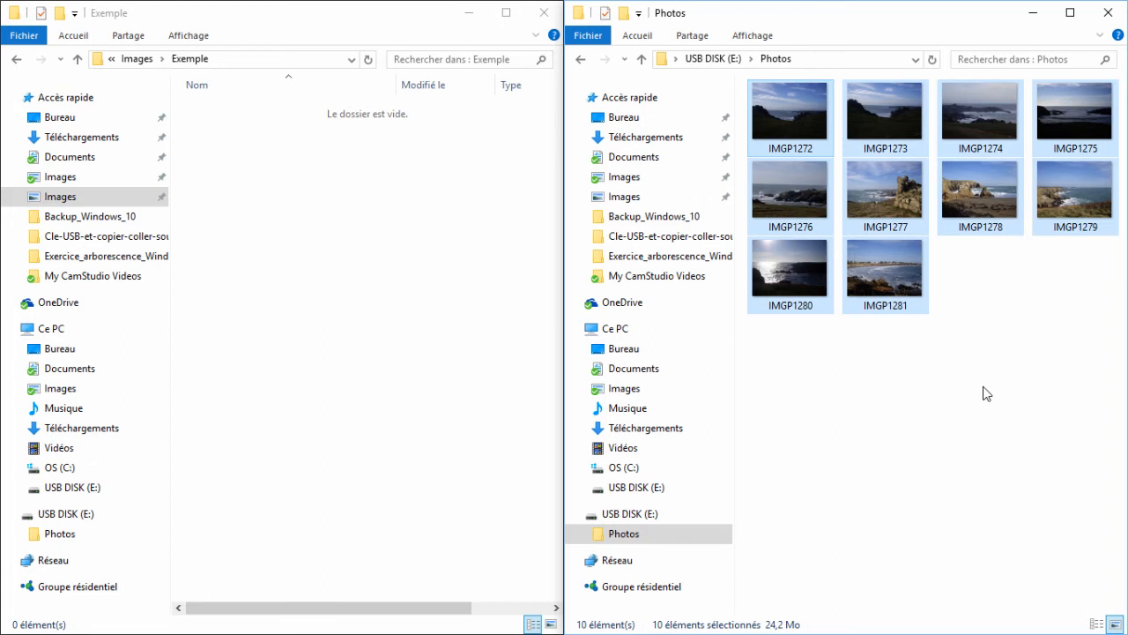
pyautogui.click(341, 220)
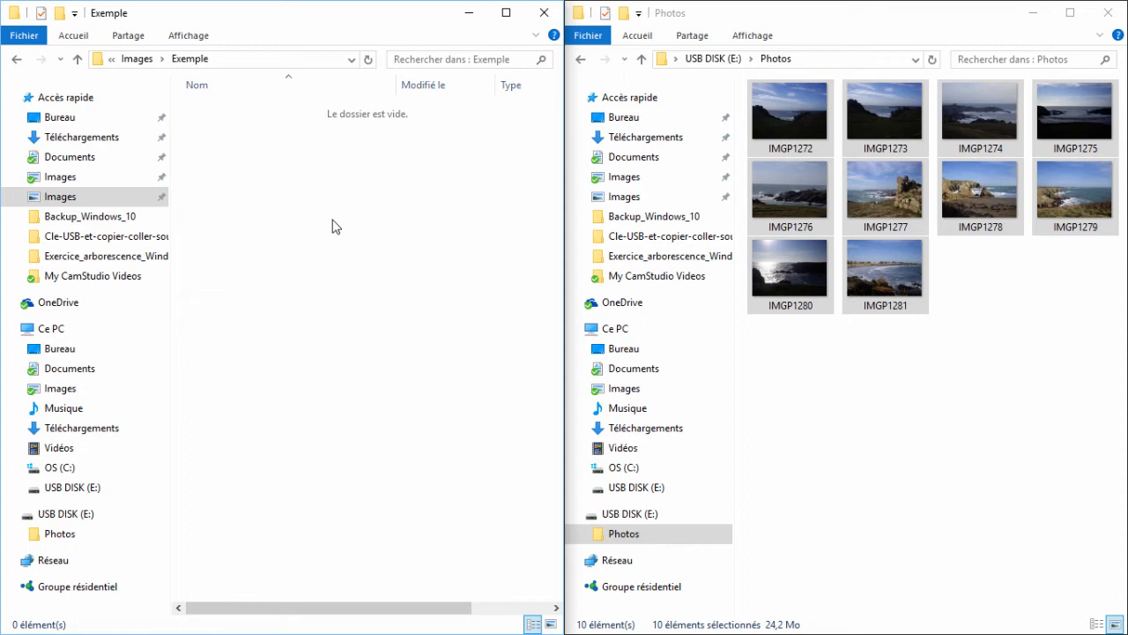
pyautogui.hotkey('ctrl', 'v')
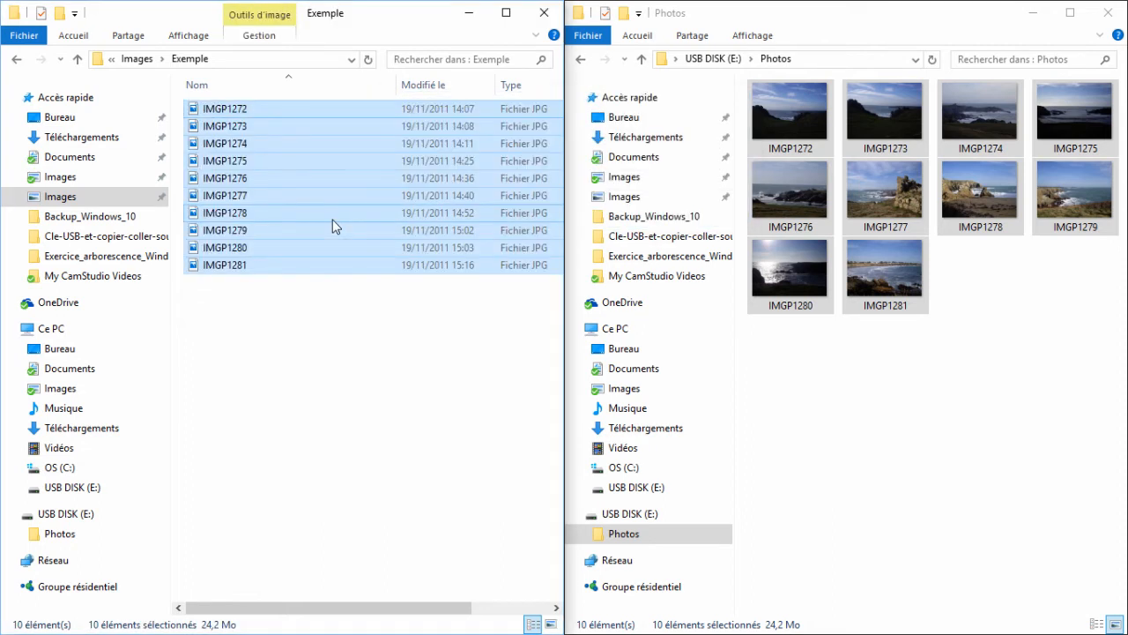
# - Deselect the files in the Exemple folder and display its contents as large icons
pyautogui.click(338, 327)
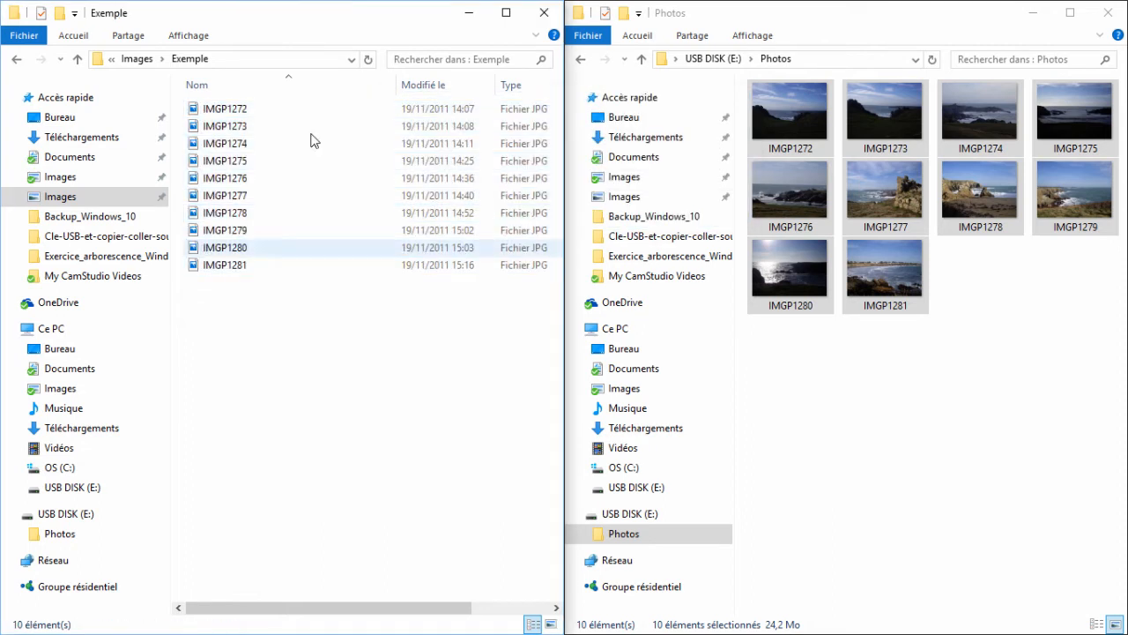
pyautogui.click(190, 35)
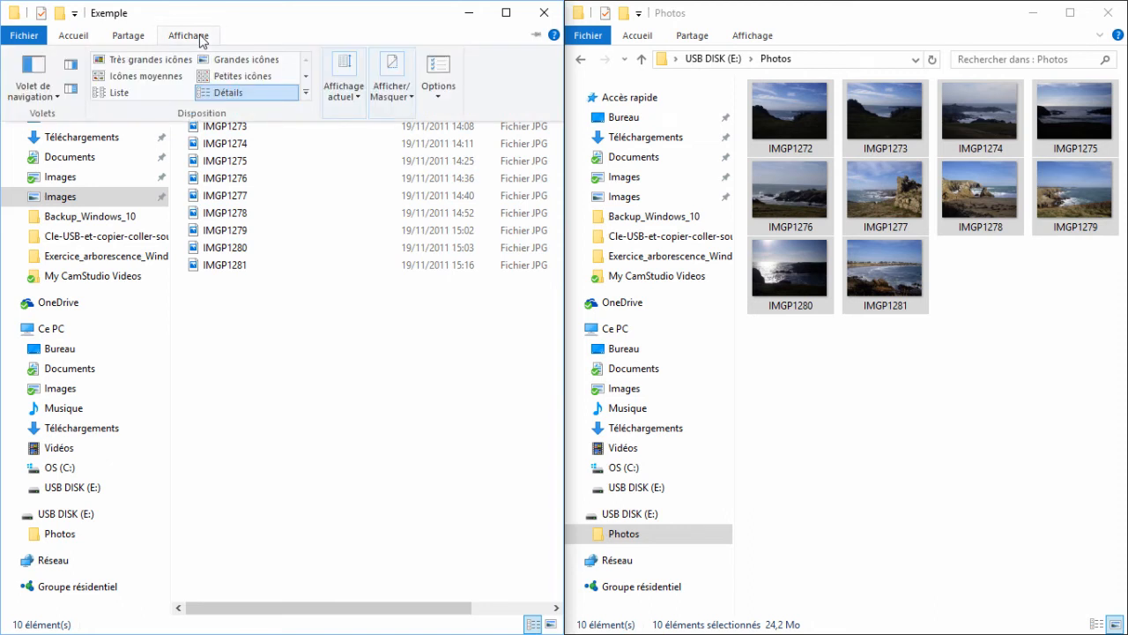
pyautogui.click(236, 60)
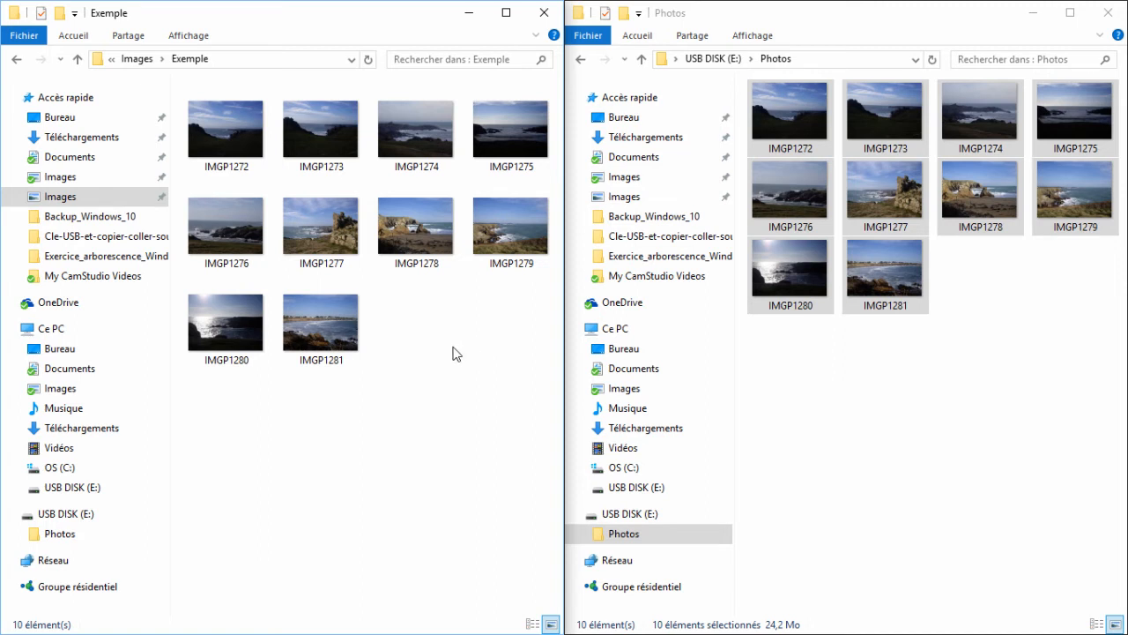
# - Delete all the photos from the Exemple folder
pyautogui.hotkey('ctrl', 'a')
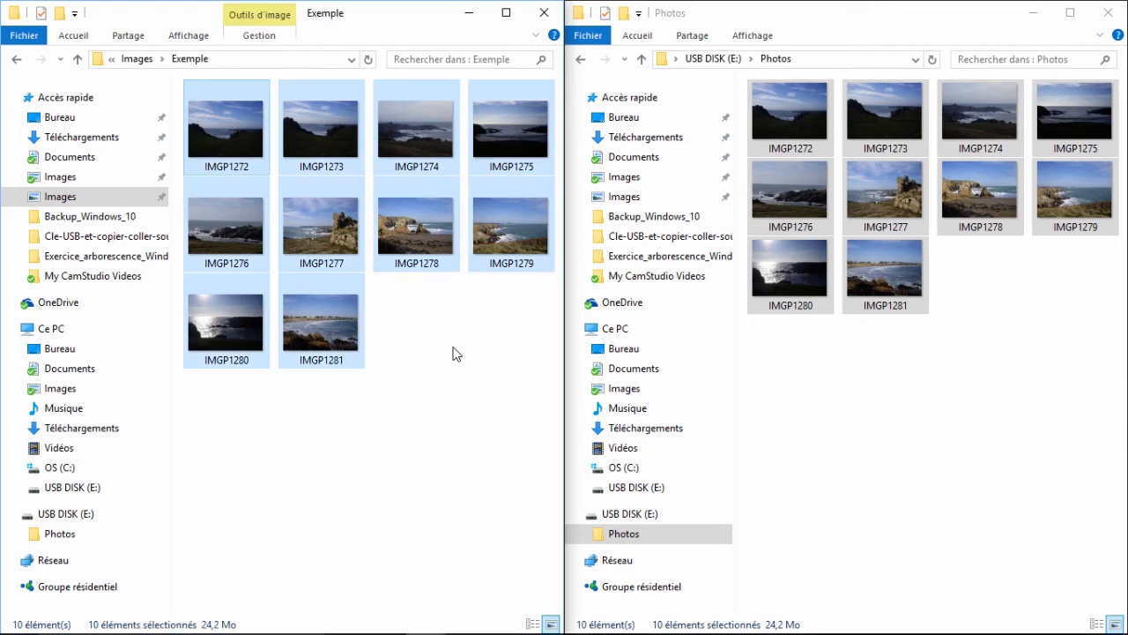
pyautogui.press('Delete')
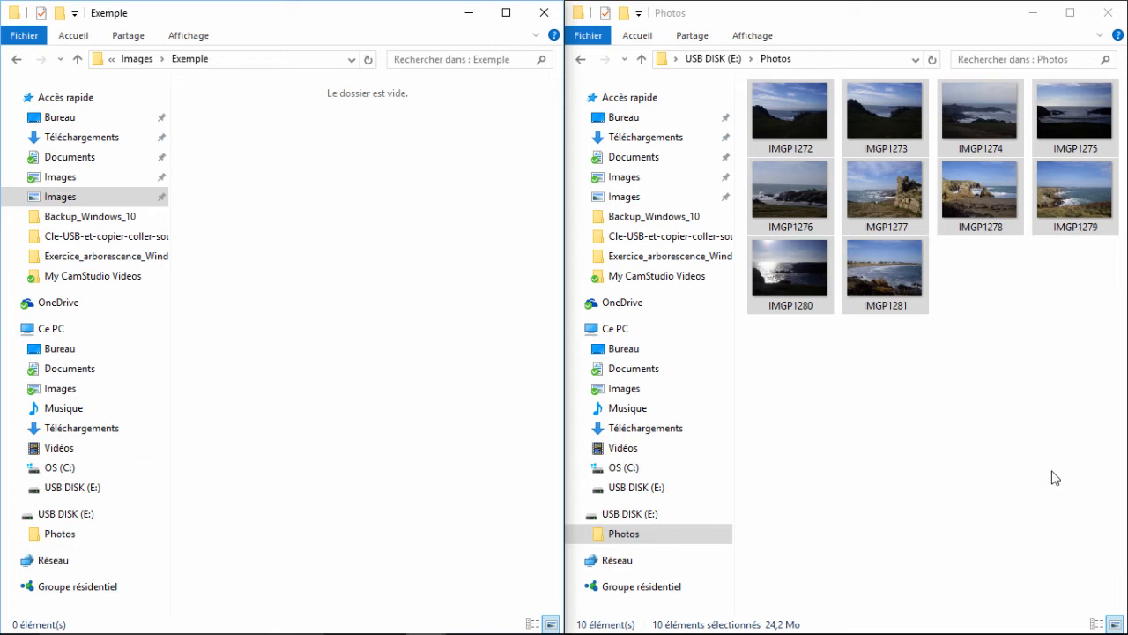
# - Copy only the photos IMGP1272, IMGP1274 and IMGP1277 from the USB drive's Photos folder into the Exemple folder
pyautogui.click(1017, 326)
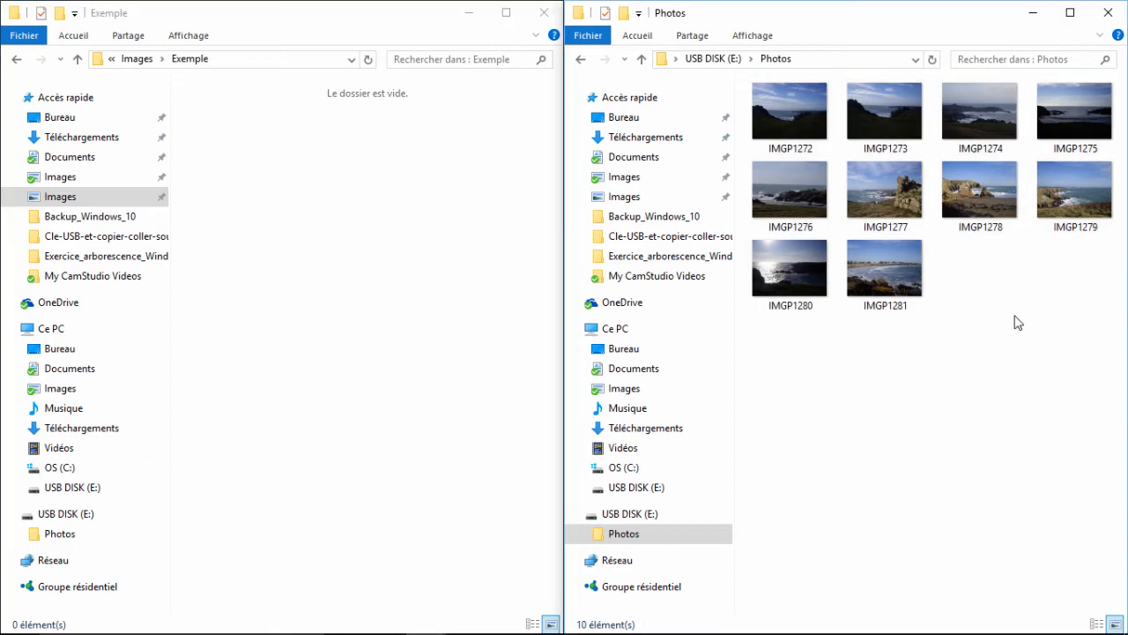
pyautogui.click(789, 106)
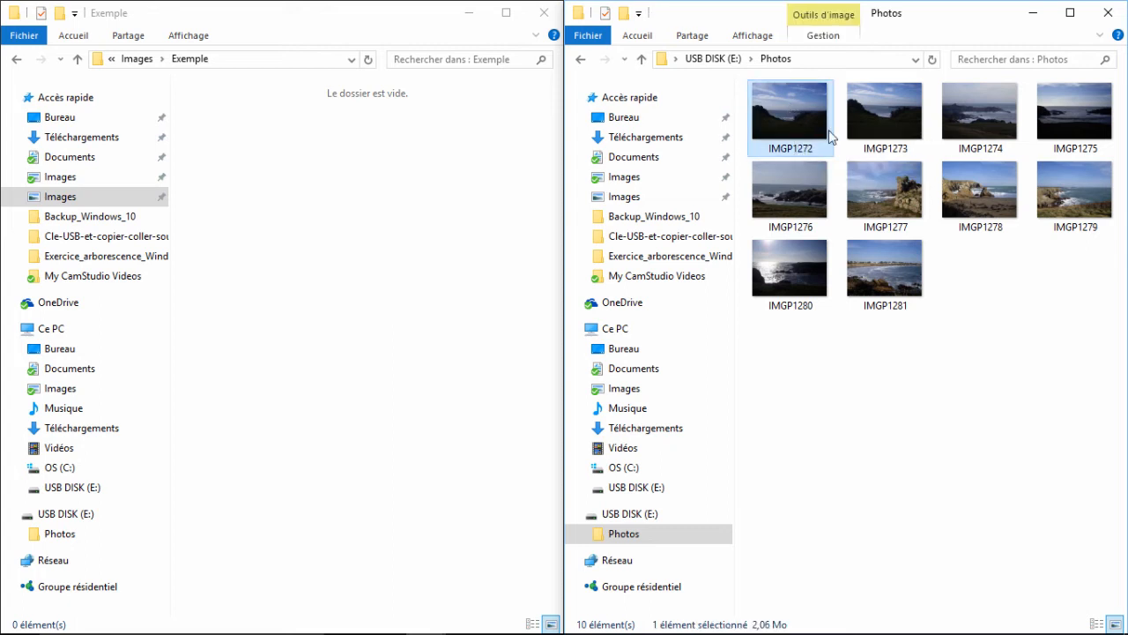
pyautogui.keyDown('ctrl'); pyautogui.click(979, 119); pyautogui.keyUp('ctrl')
pyautogui.keyDown('ctrl'); pyautogui.click(879, 190); pyautogui.keyUp('ctrl')
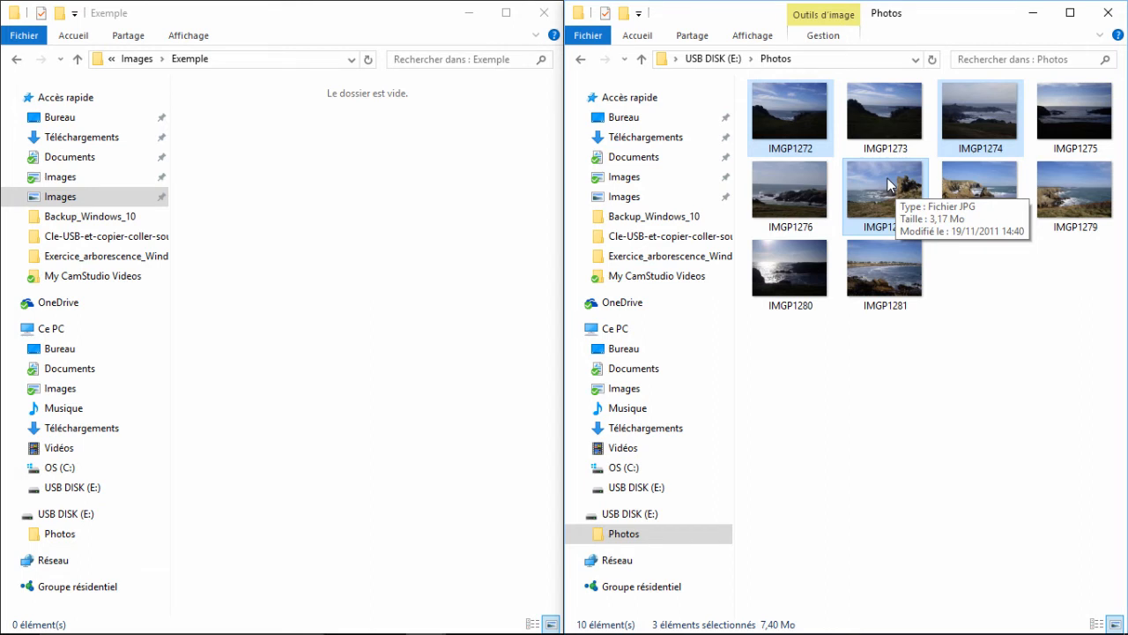
pyautogui.rightClick(850, 177)
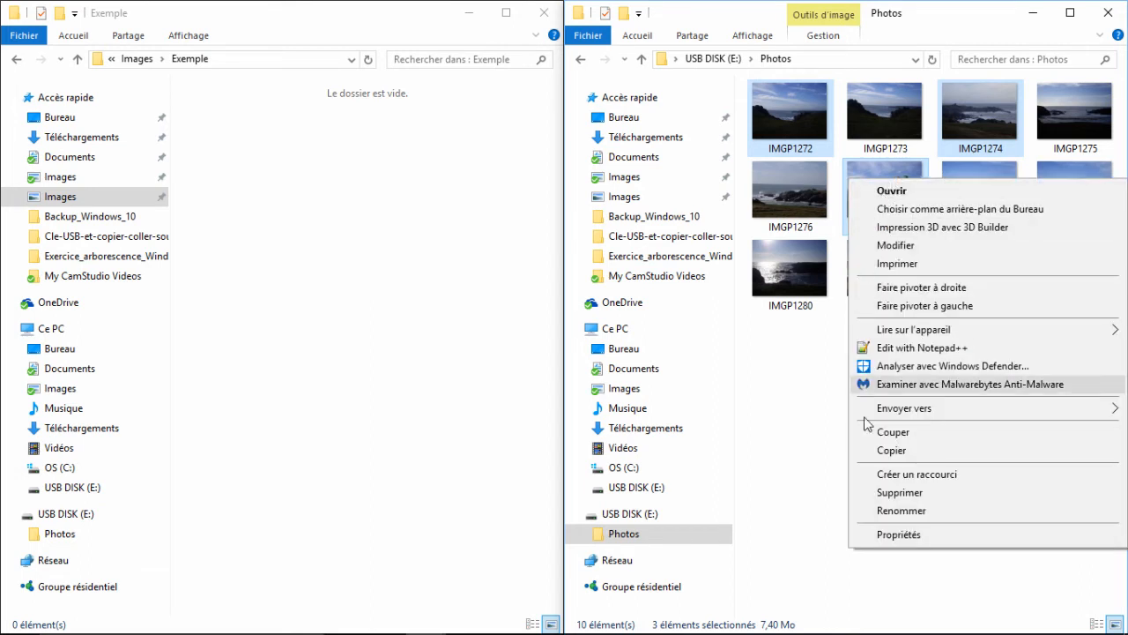
pyautogui.click(891, 451)
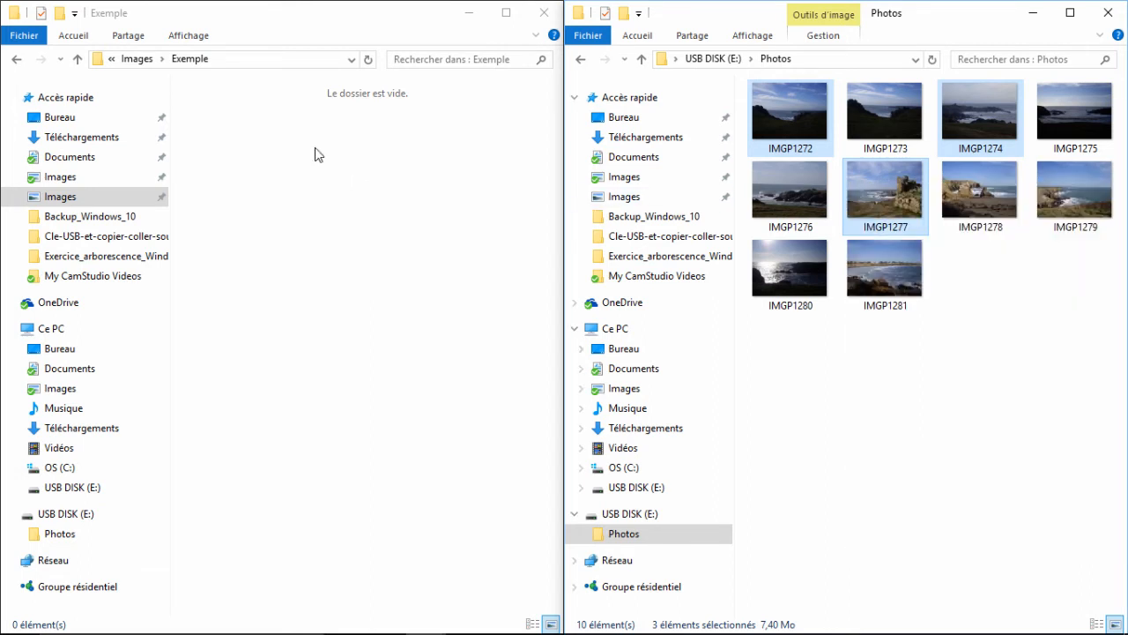
pyautogui.click(215, 170)
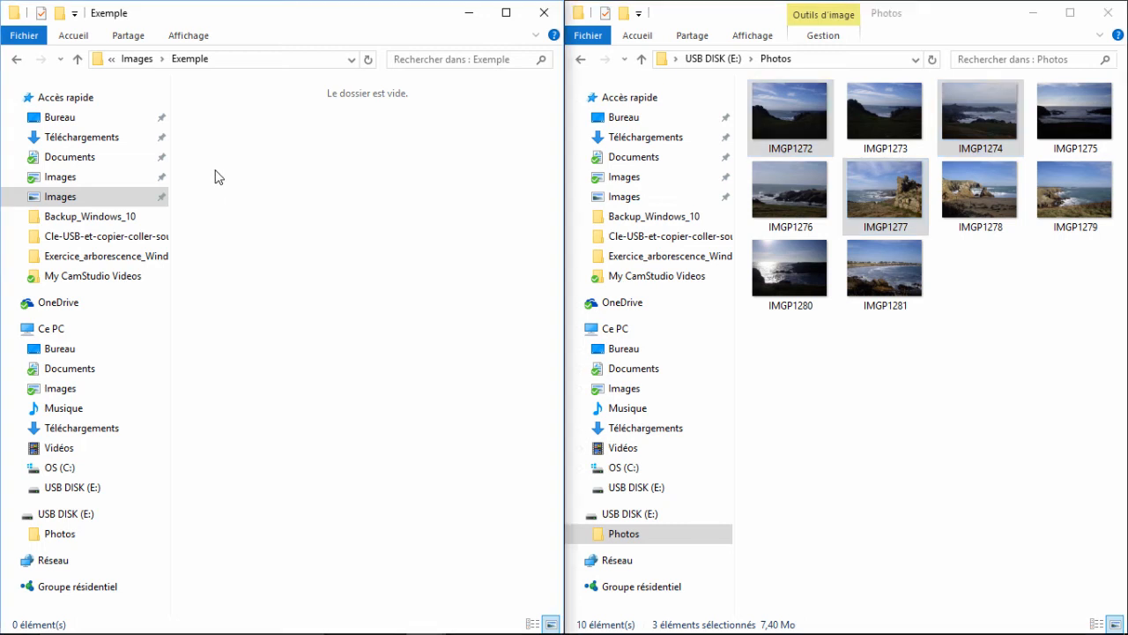
pyautogui.rightClick(215, 176)
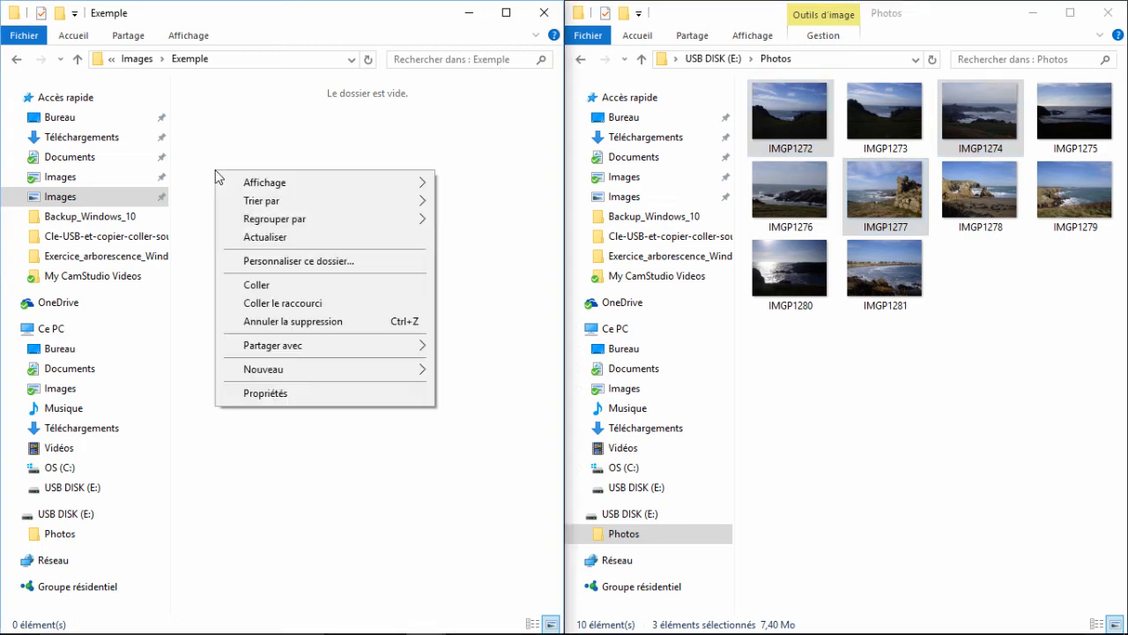
pyautogui.click(239, 284)
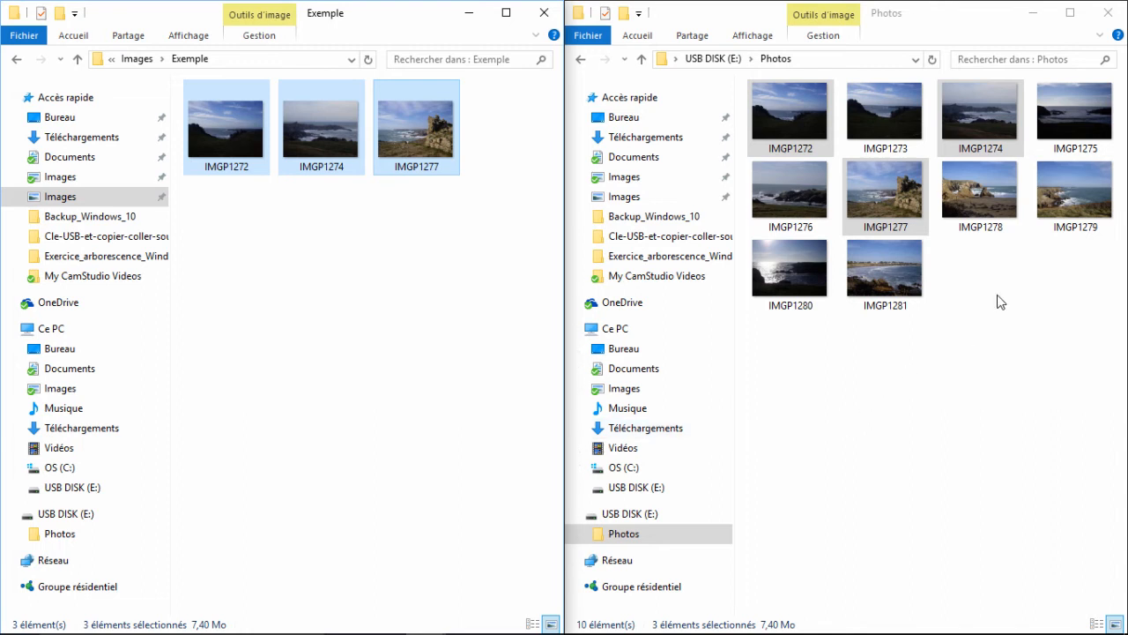
# - Copy the consecutive photos IMGP1278 through IMGP1280 from the USB drive's Photos folder into the Exemple folder
pyautogui.click(993, 189)
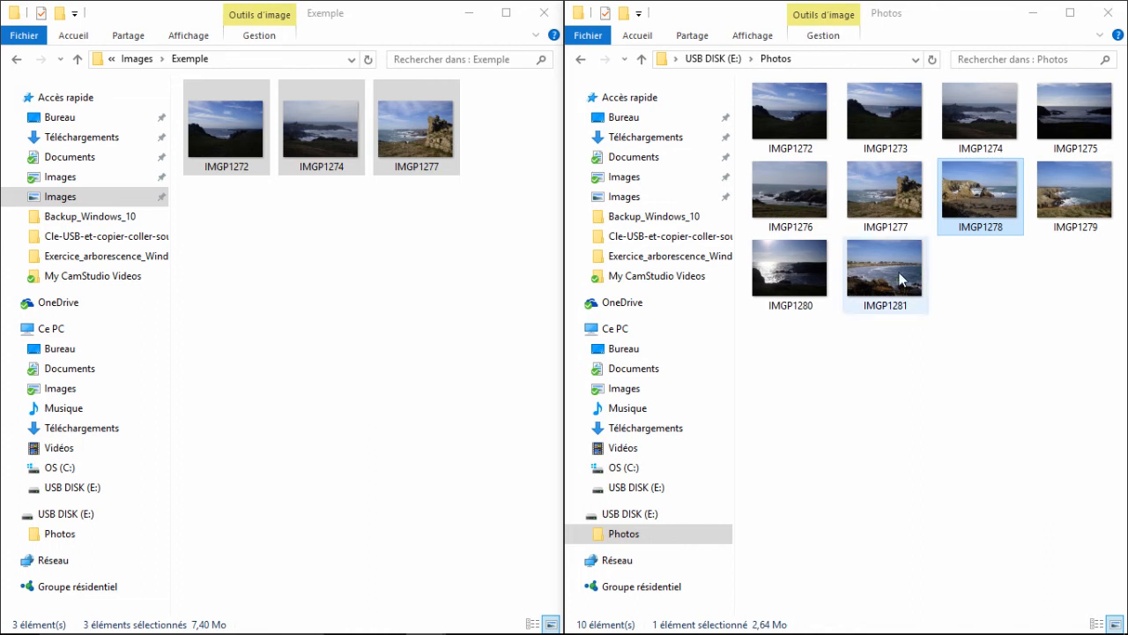
pyautogui.keyDown('shift'); pyautogui.click(801, 270); pyautogui.keyUp('shift')
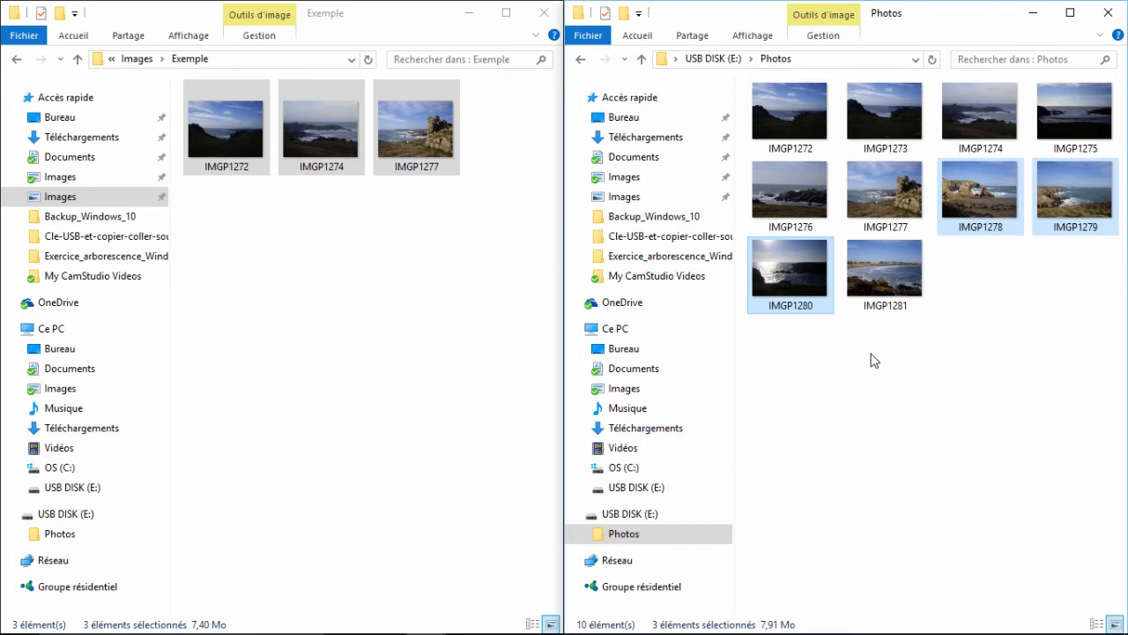
pyautogui.rightClick(987, 199)
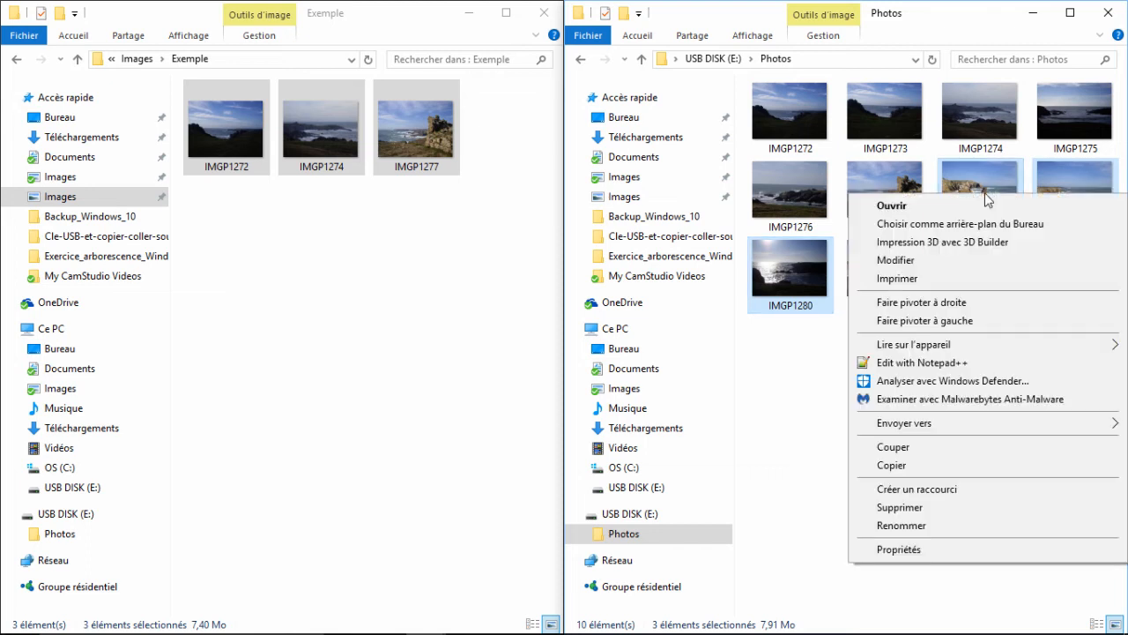
pyautogui.click(897, 468)
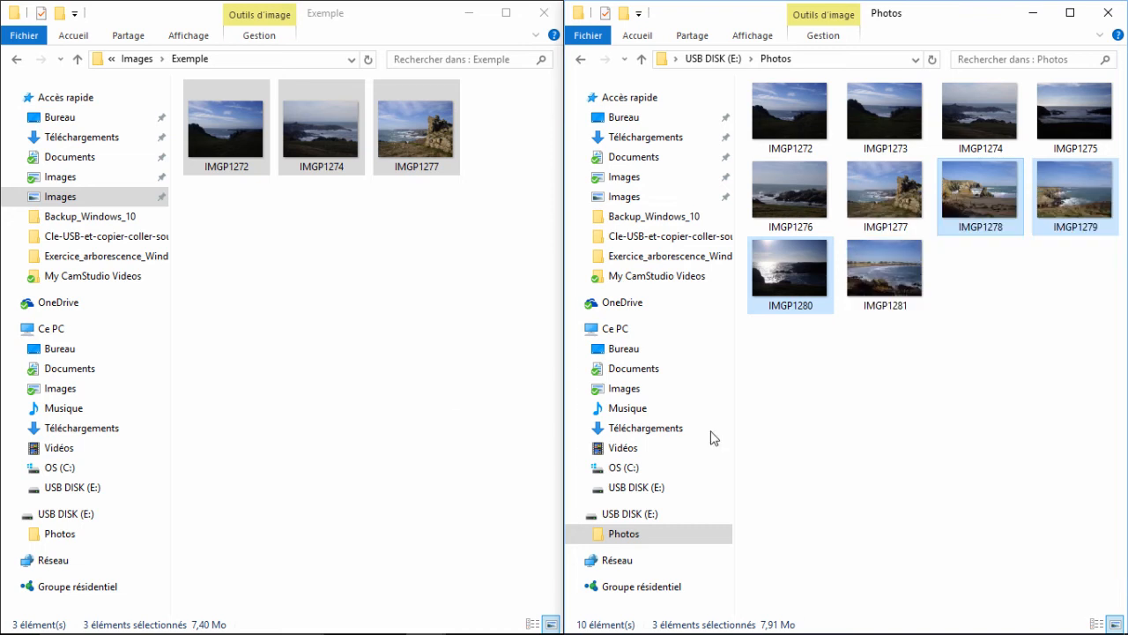
pyautogui.click(227, 280)
pyautogui.rightClick(223, 271)
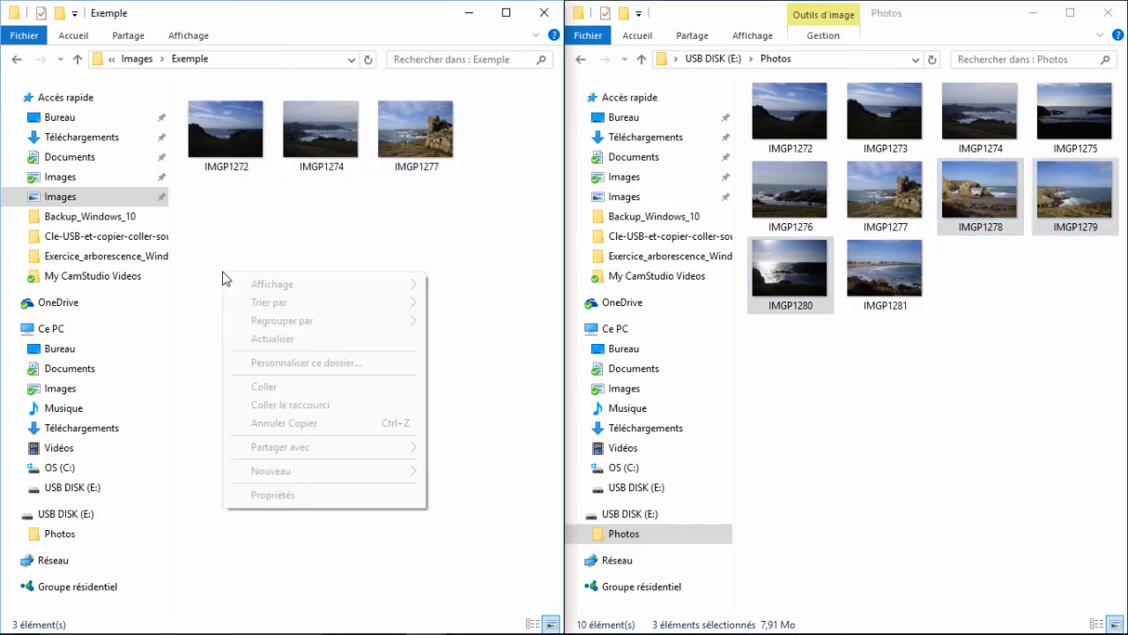
pyautogui.click(252, 388)
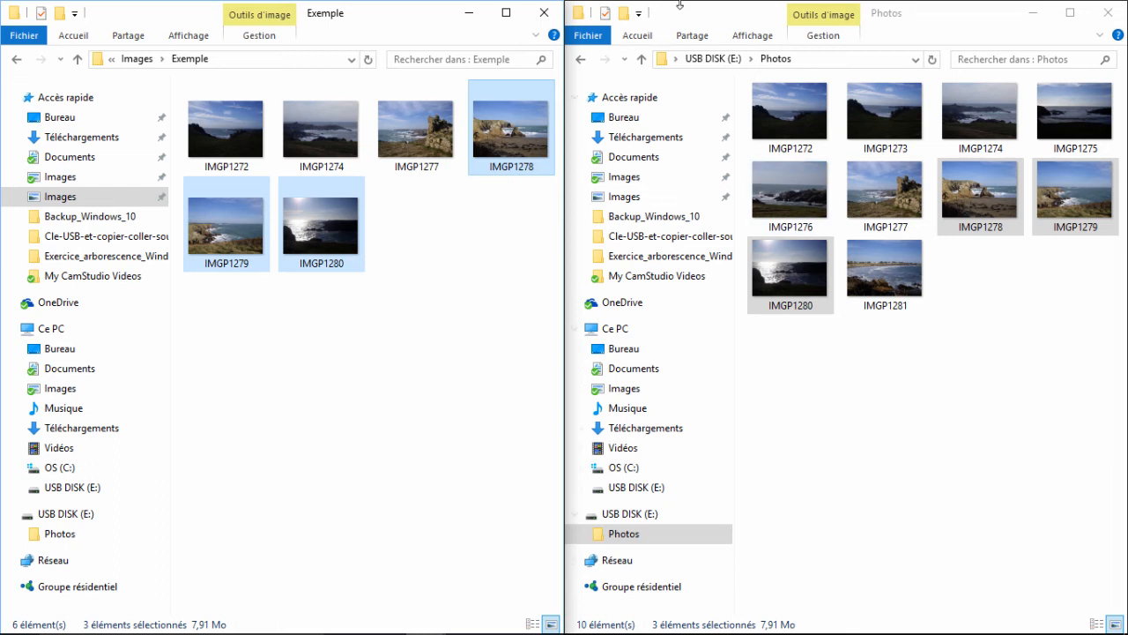
# - Close both folder windows, and briefly open and close a new file explorer window
pyautogui.click(1112, 16)
pyautogui.click(541, 14)
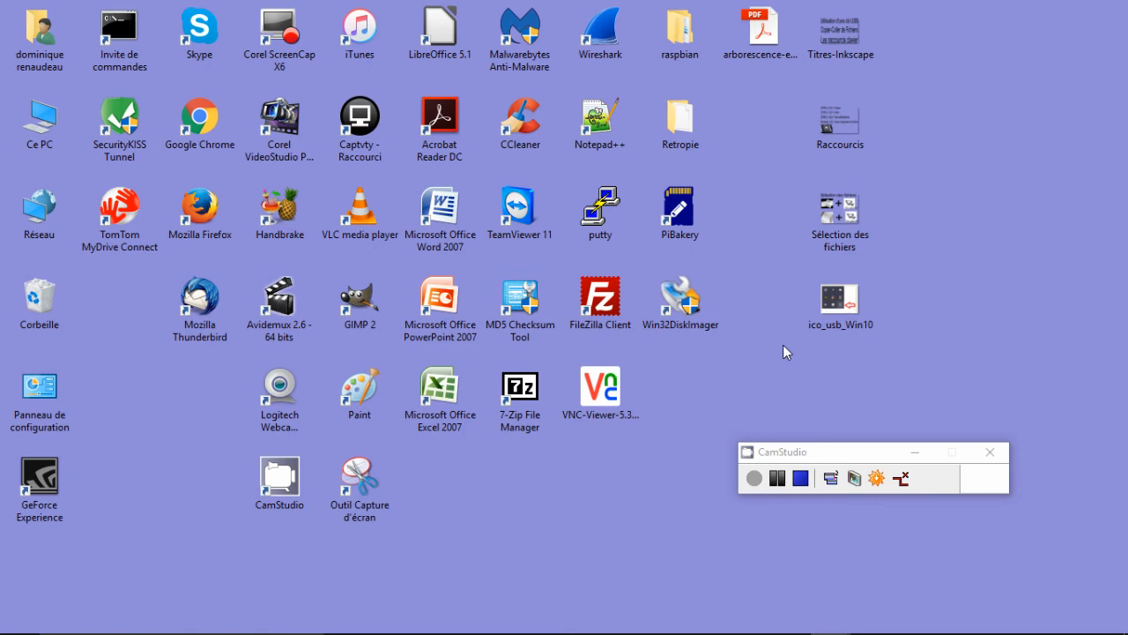
pyautogui.press('super+e')
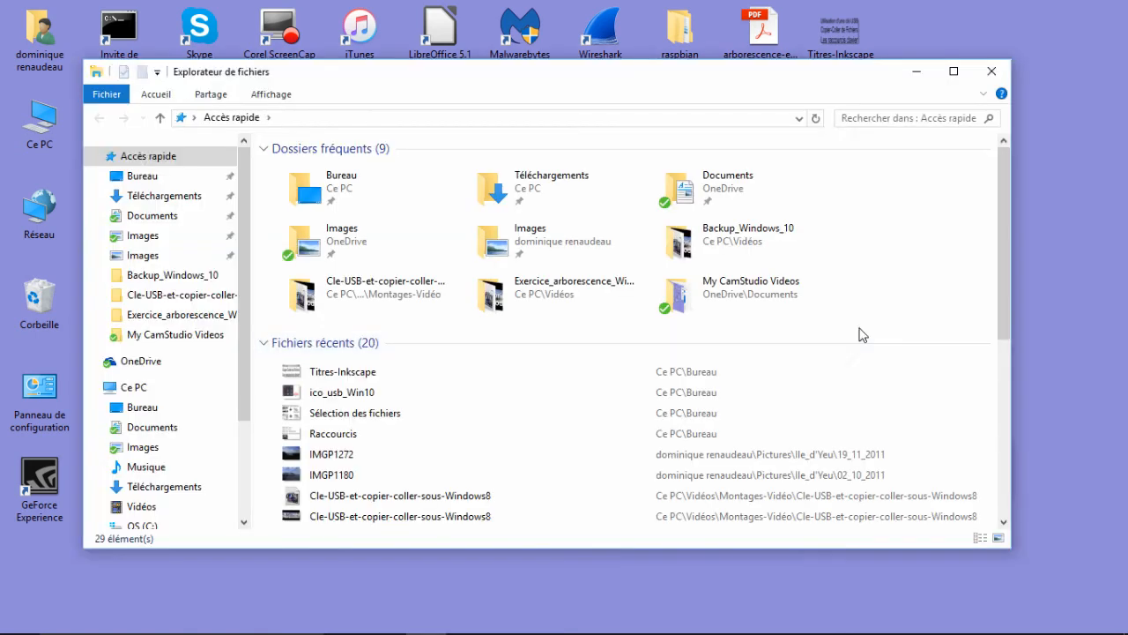
pyautogui.click(992, 71)
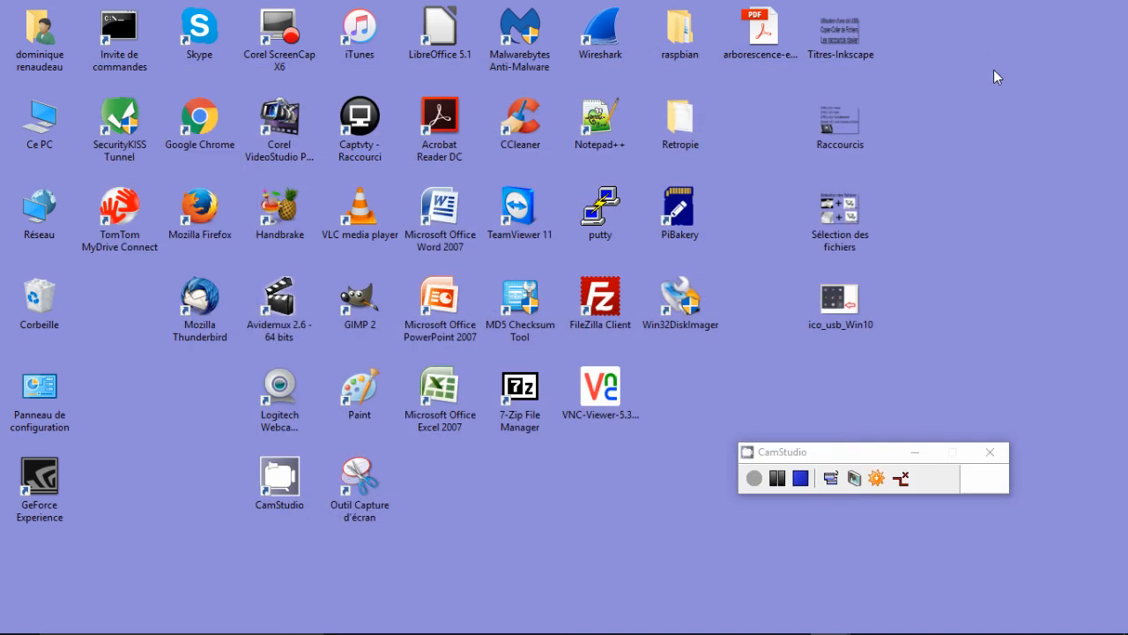
# - View the desktop images Raccourcis and Sélection des fichiers one after the other, closing each
pyautogui.doubleClick(839, 125)
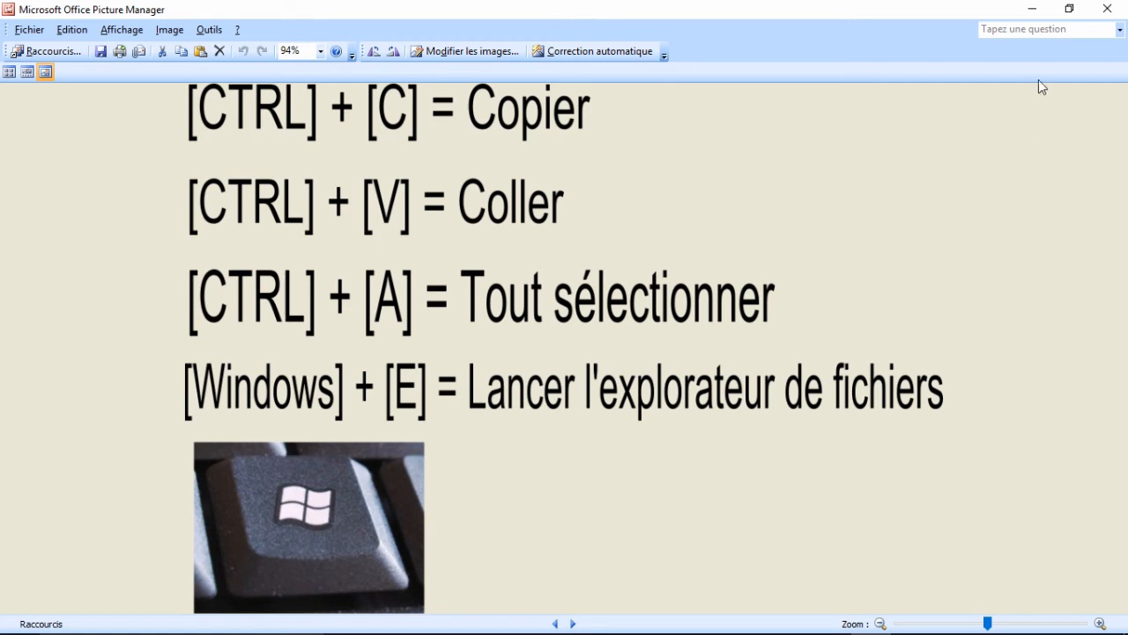
pyautogui.click(1107, 9)
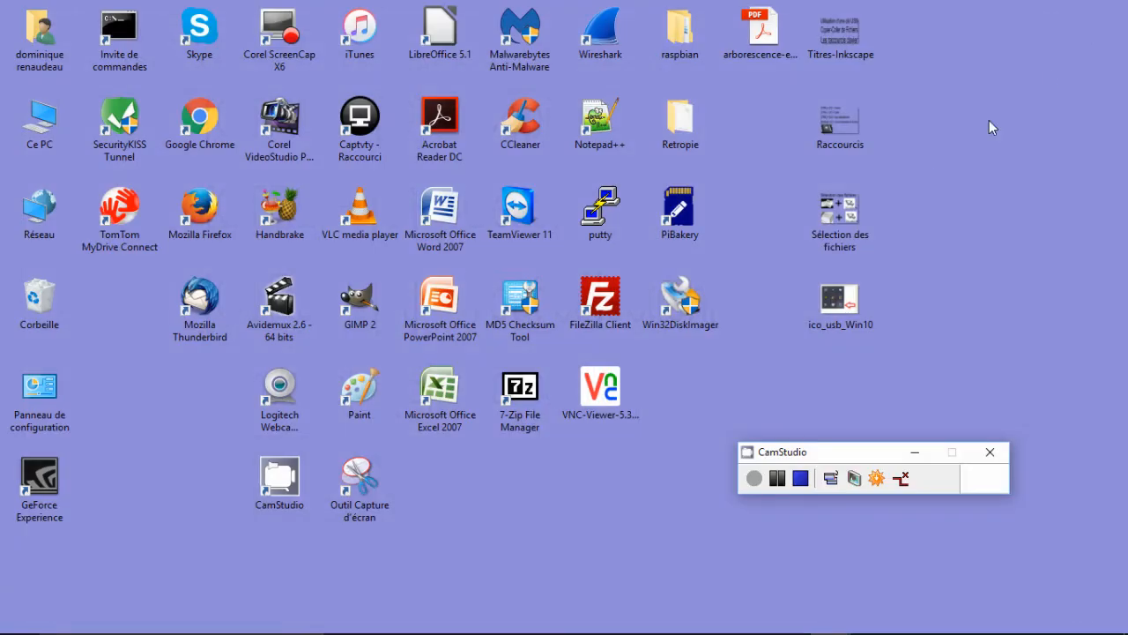
pyautogui.doubleClick(845, 217)
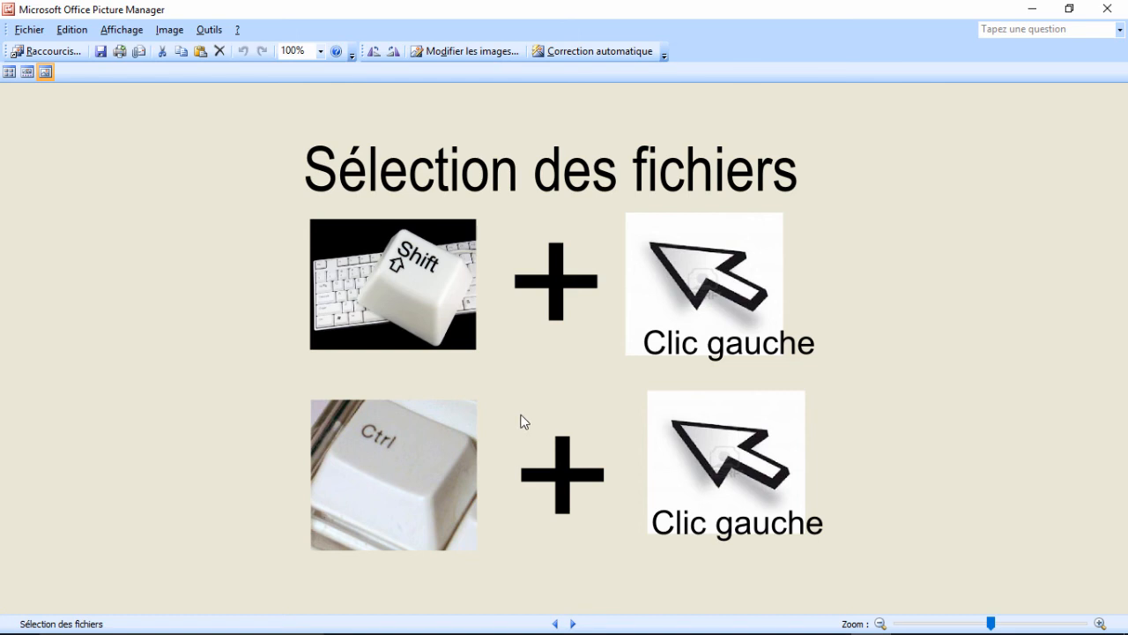
pyautogui.click(1119, 16)
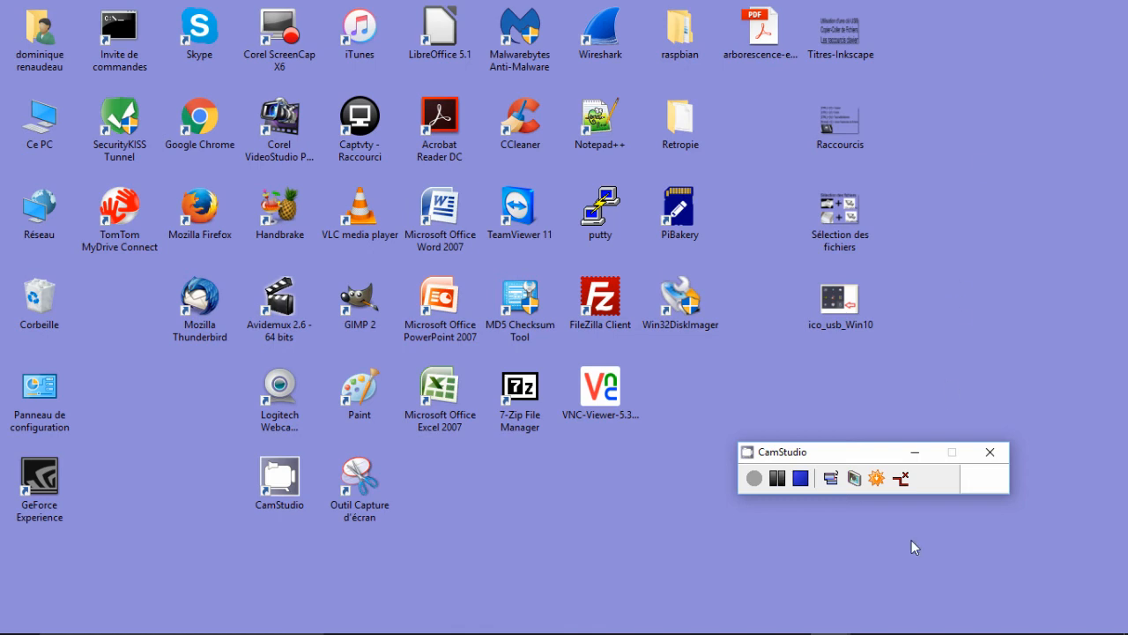
# - Safely eject the USB Flash Disk and dismiss the removal notification
pyautogui.moveTo(921, 627)
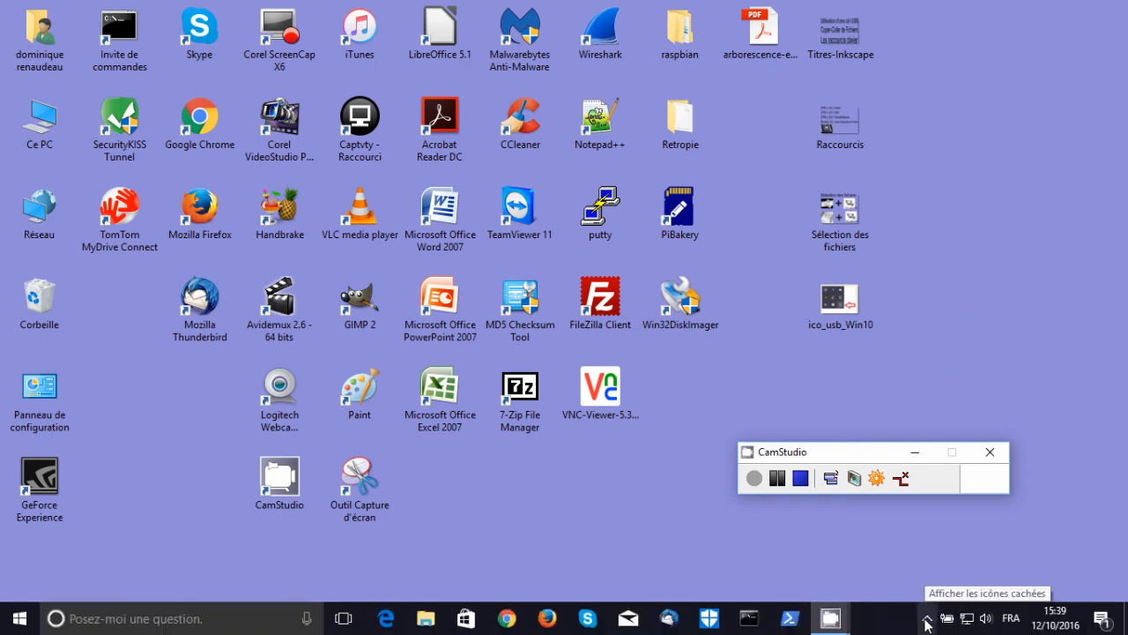
pyautogui.click(927, 622)
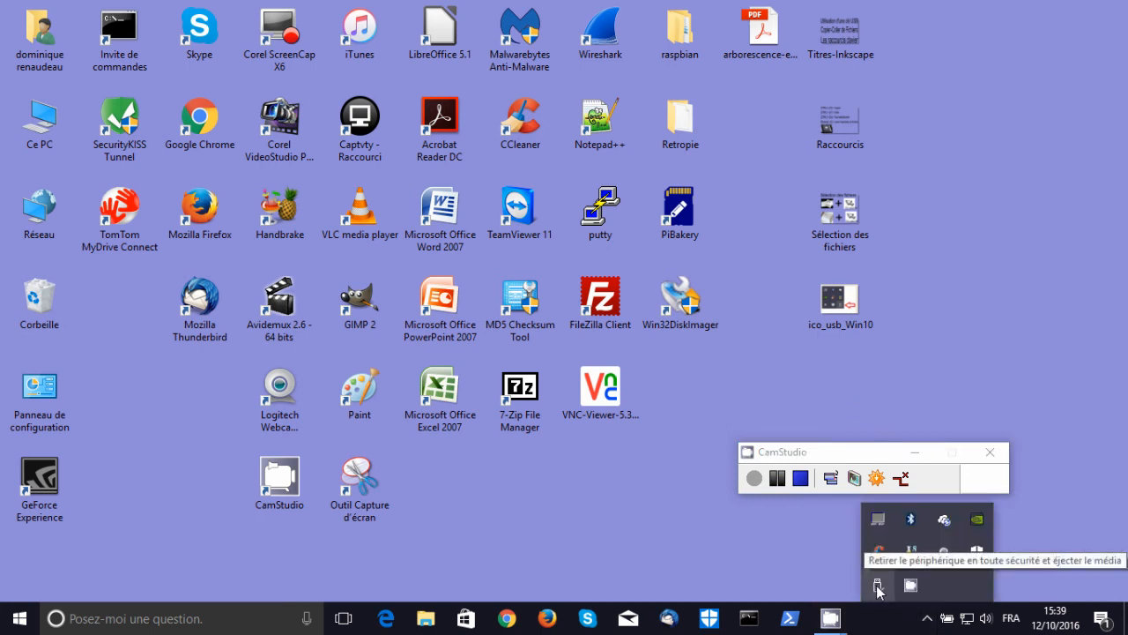
pyautogui.click(877, 587)
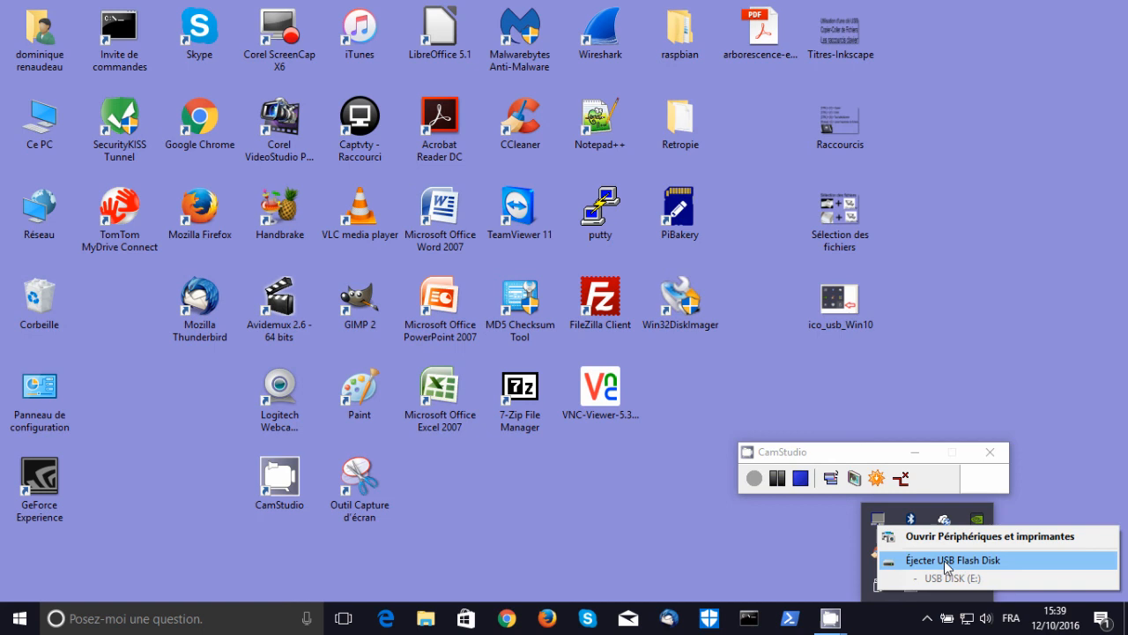
pyautogui.click(946, 560)
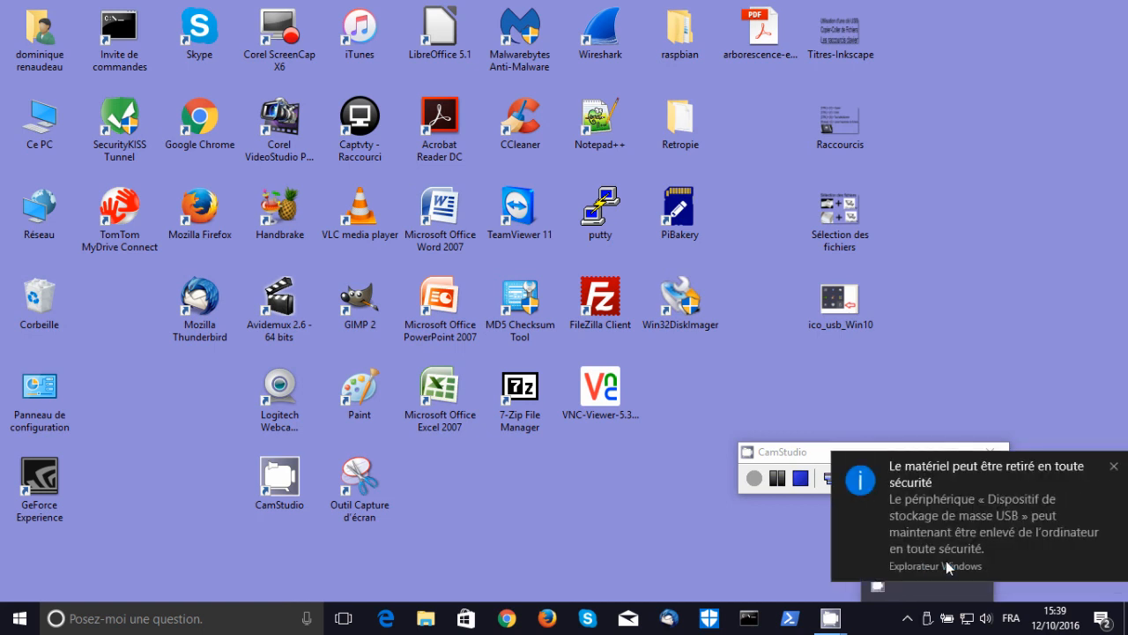
pyautogui.click(1114, 468)
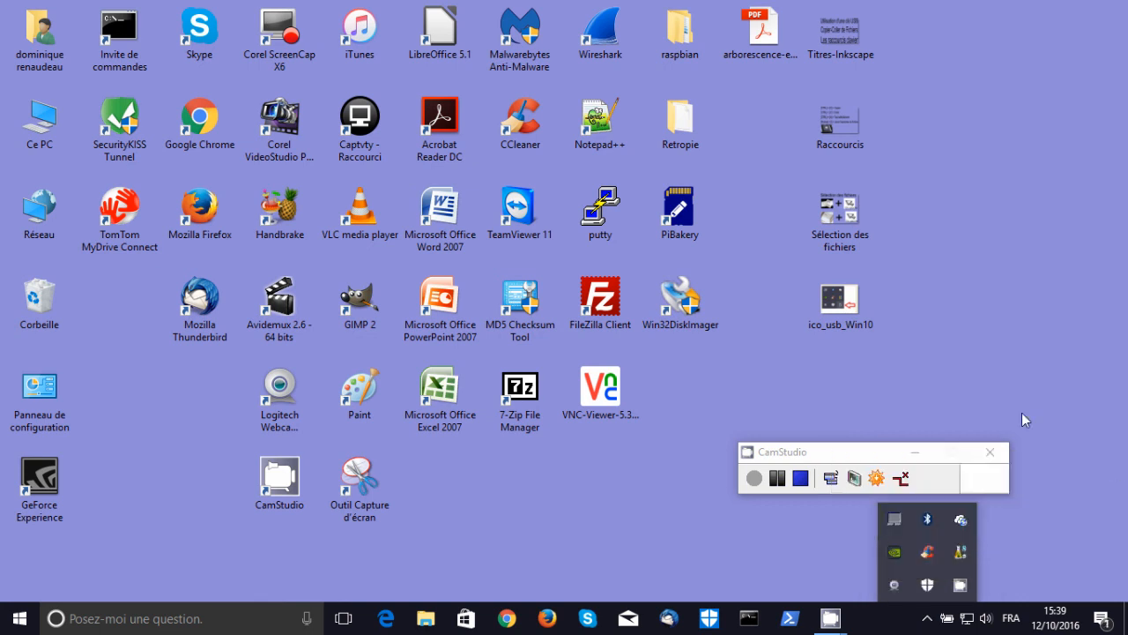
# - Examine the safe-removal icon in the desktop image ico_usb_Win10 and close the image
pyautogui.doubleClick(833, 303)
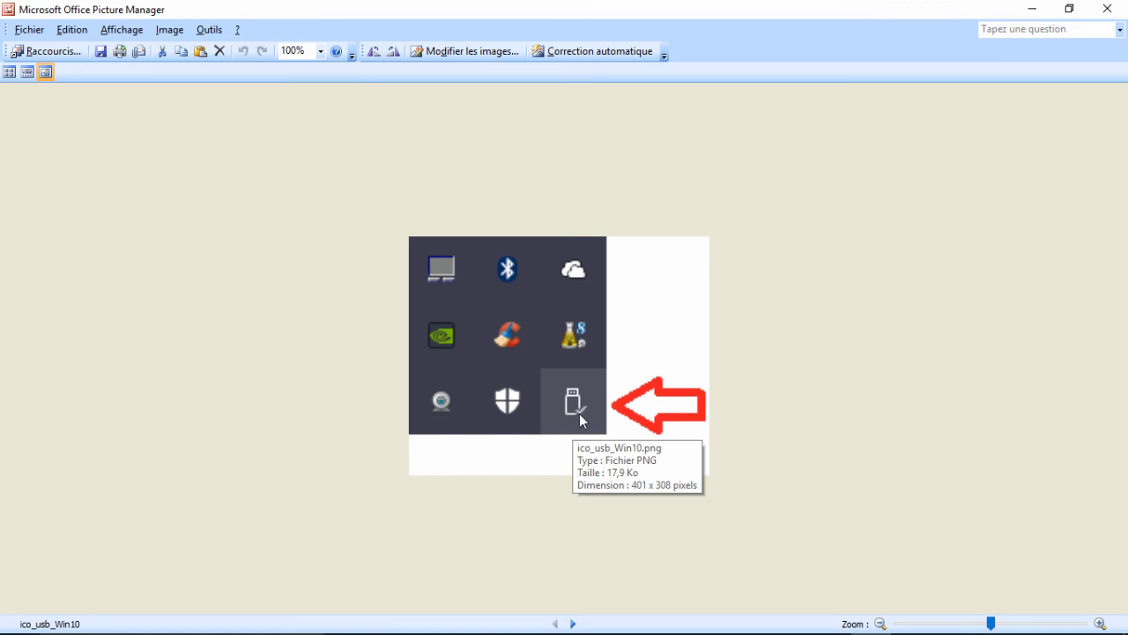
pyautogui.click(1108, 8)
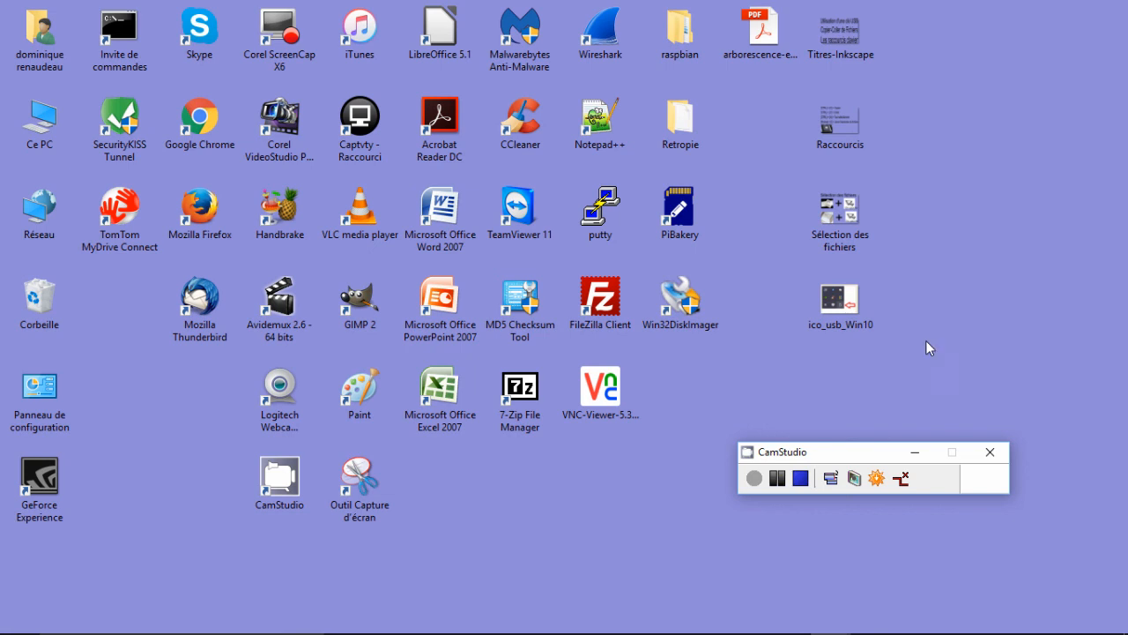
pyautogui.click(802, 479)
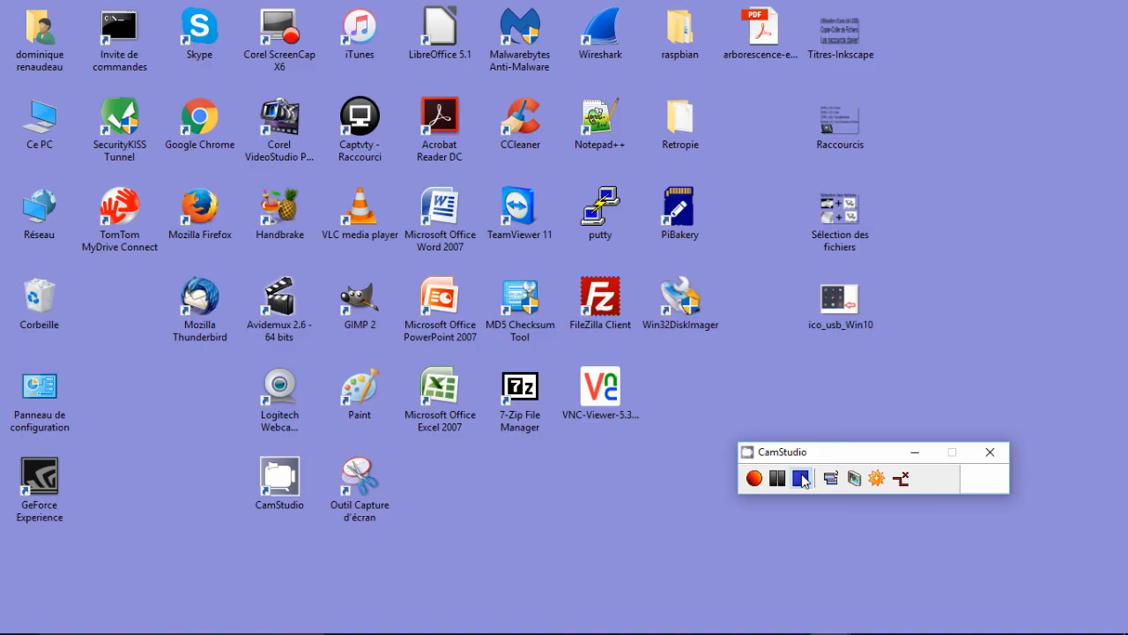